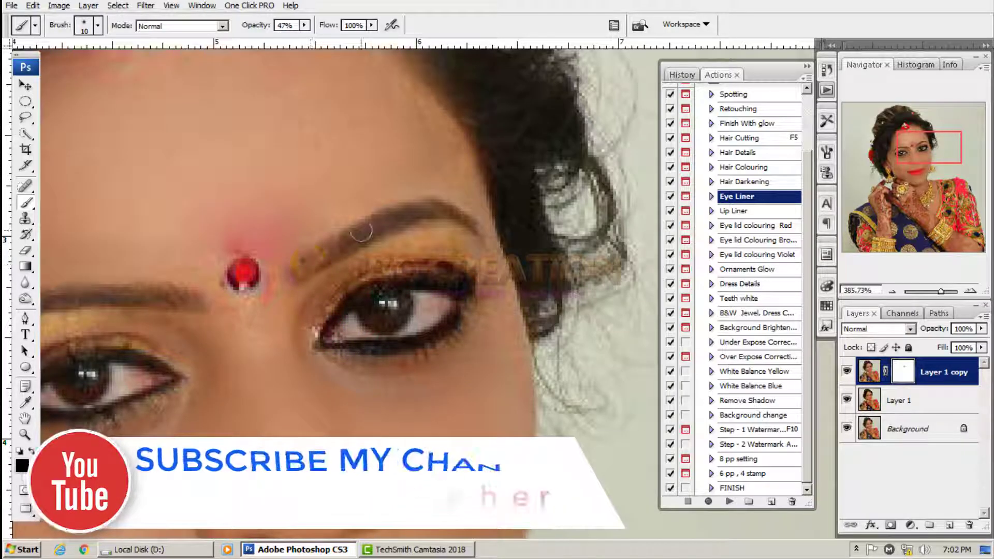
# - Check the lined eyes and complete the eye liner retouch by running the FINISH action
pyautogui.moveTo(177, 359); pyautogui.dragTo(424, 268)
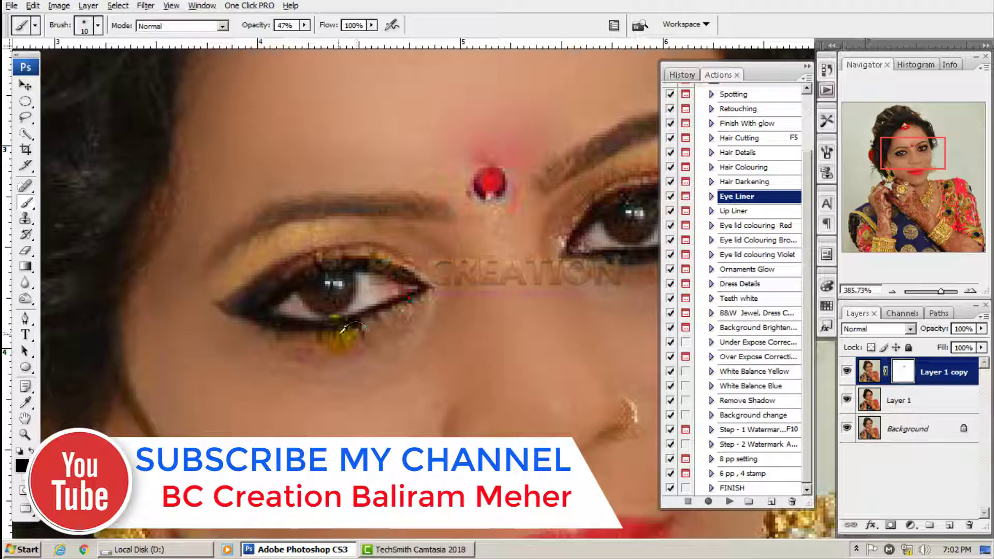
pyautogui.scroll(-5, 354, 328)
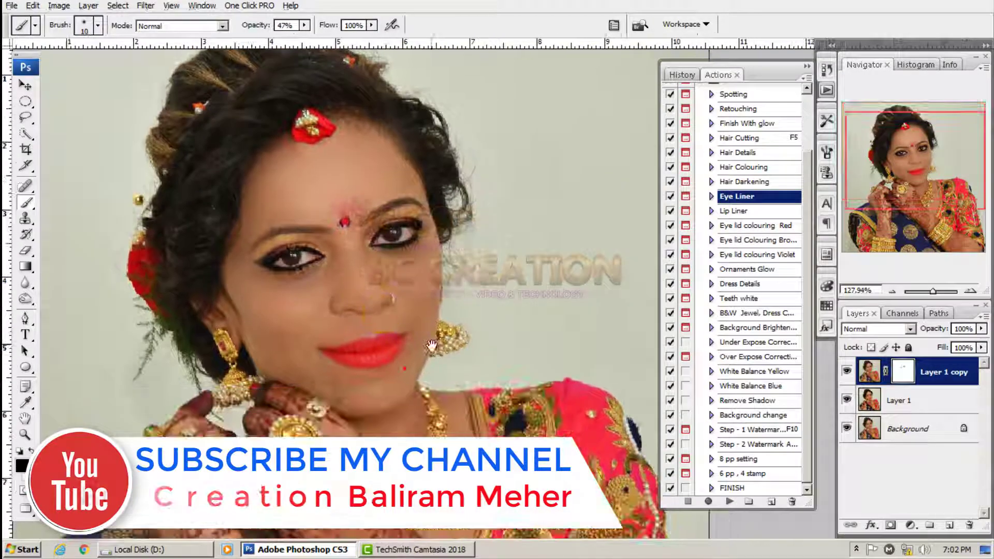
pyautogui.click(732, 488)
pyautogui.click(730, 502)
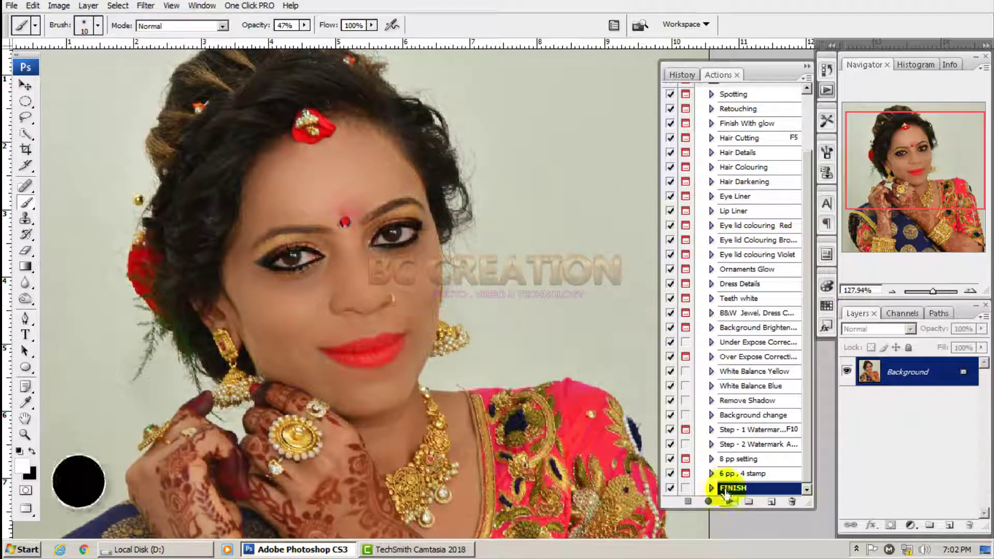
# - Run the Eye lid colouring Red action and continue past its brushing instructions
pyautogui.click(753, 226)
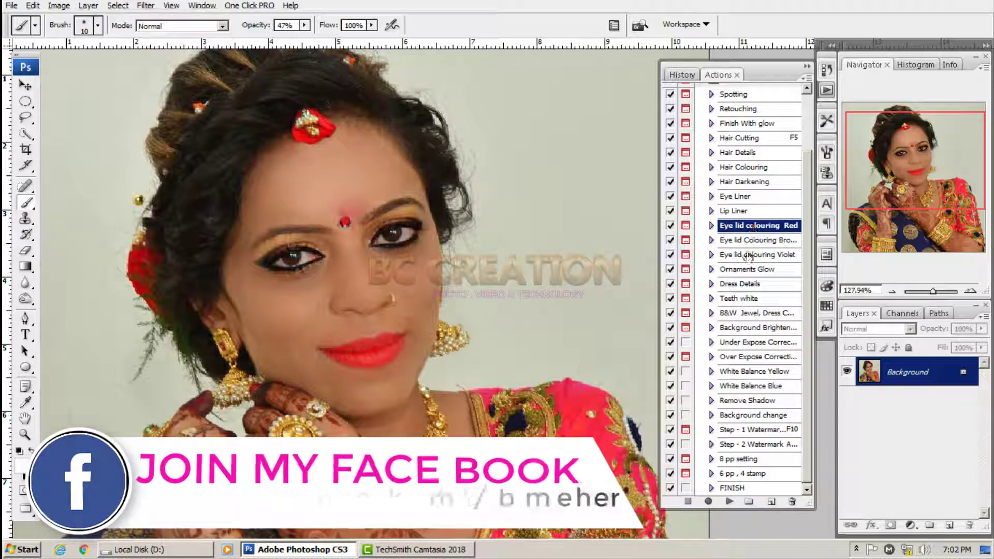
pyautogui.click(730, 501)
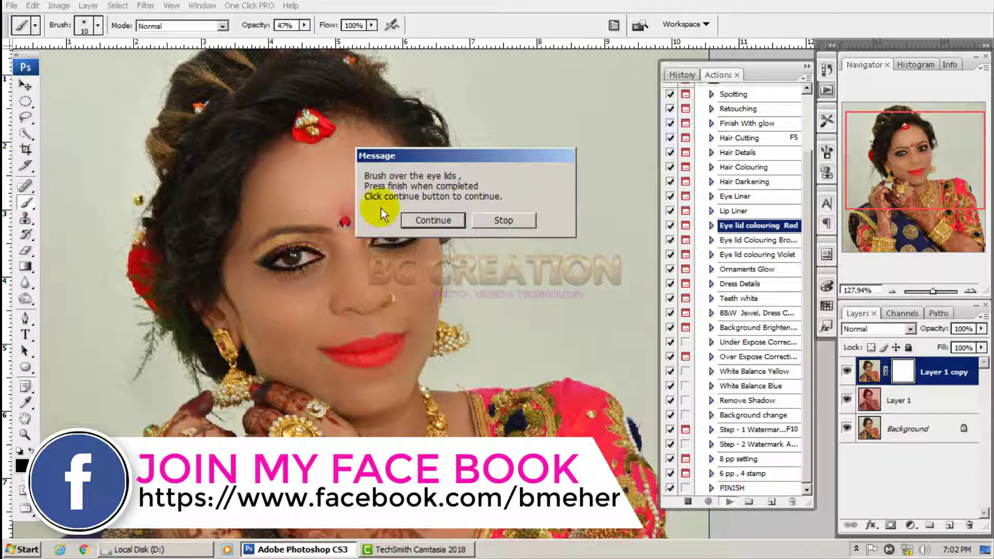
pyautogui.click(432, 220)
# - Undo the first stroke, enlarge the brush to 15 px, and paint the red colouring over both upper eyelids
pyautogui.scroll(4, 362, 227)
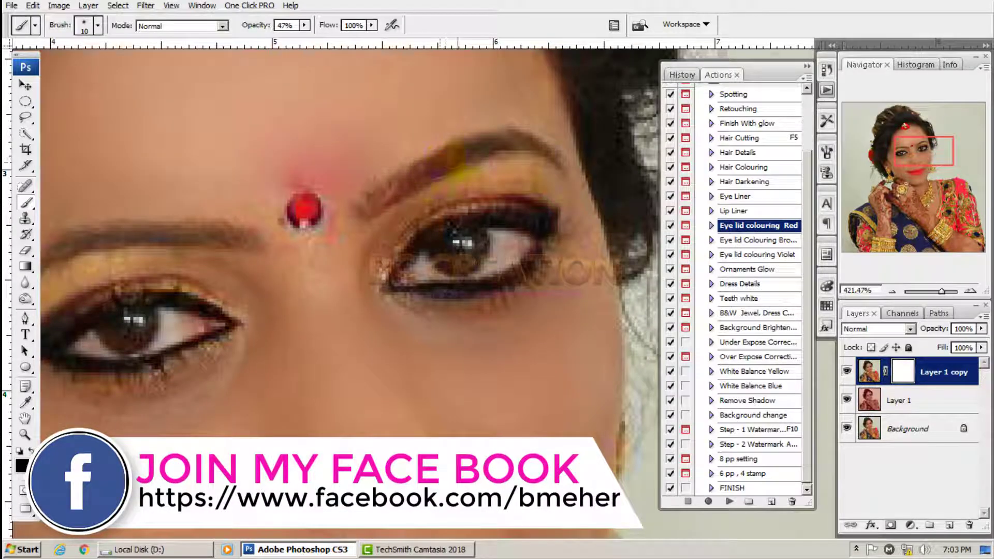
pyautogui.hotkey('ctrl', 'z')
pyautogui.press(']')
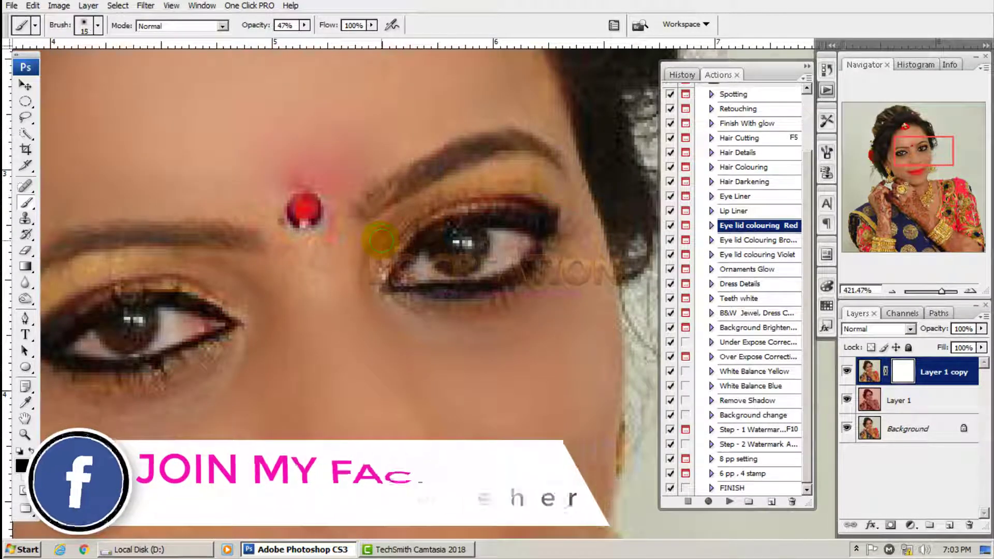
pyautogui.moveTo(380, 240)
pyautogui.mouseDown()
pyautogui.moveTo(459, 184)
pyautogui.moveTo(513, 179)
pyautogui.moveTo(552, 185)
pyautogui.moveTo(570, 204)
pyautogui.mouseUp()
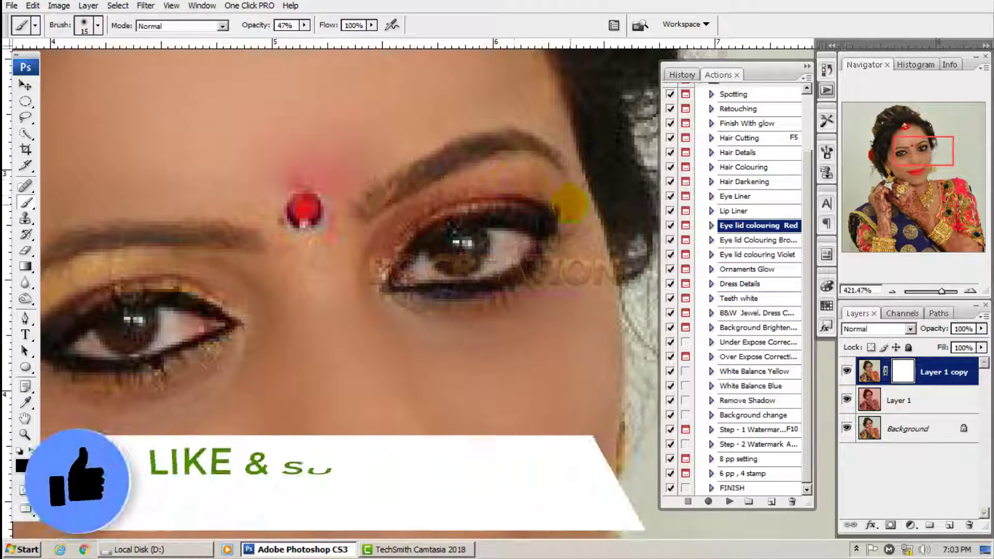
pyautogui.moveTo(289, 280)
pyautogui.mouseDown()
pyautogui.moveTo(359, 255)
pyautogui.moveTo(110, 276)
pyautogui.mouseUp()
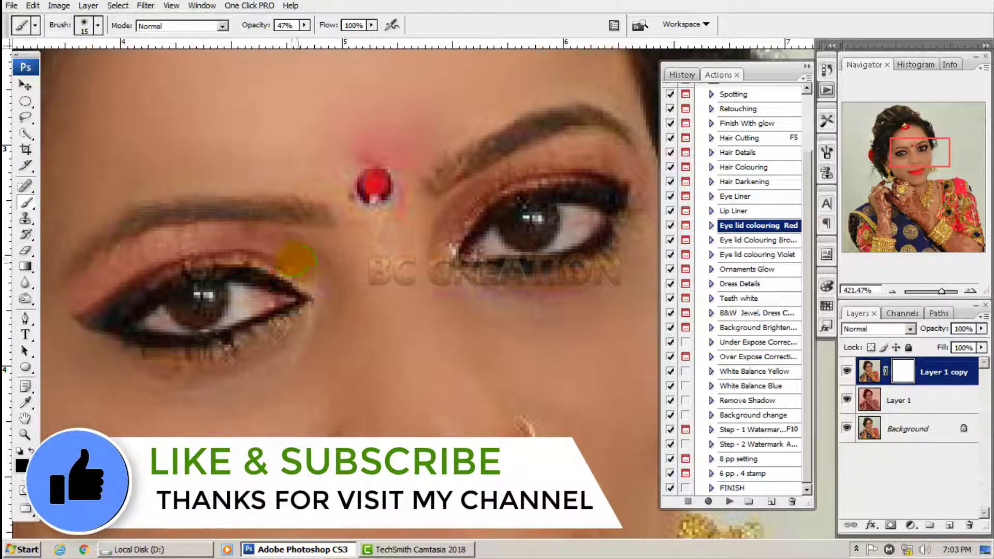
pyautogui.moveTo(290, 314); pyautogui.dragTo(350, 240)
# - With Layer 1 copy temporarily hidden, adjust the Reds of Layer 1 using Selective Color with Cyan -33% and Yellow +23%
pyautogui.click(846, 371)
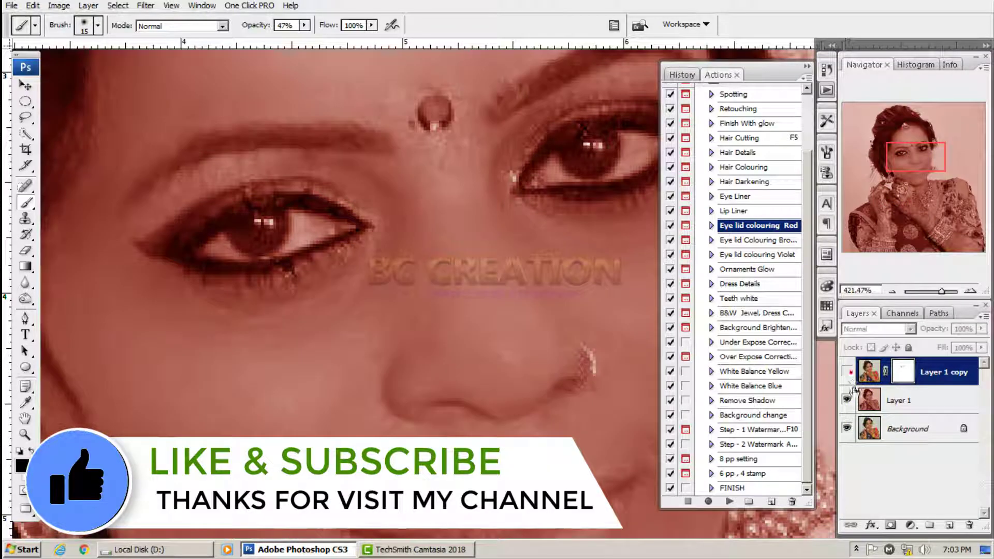
pyautogui.click(868, 406)
pyautogui.hotkey('ctrl', 'b')
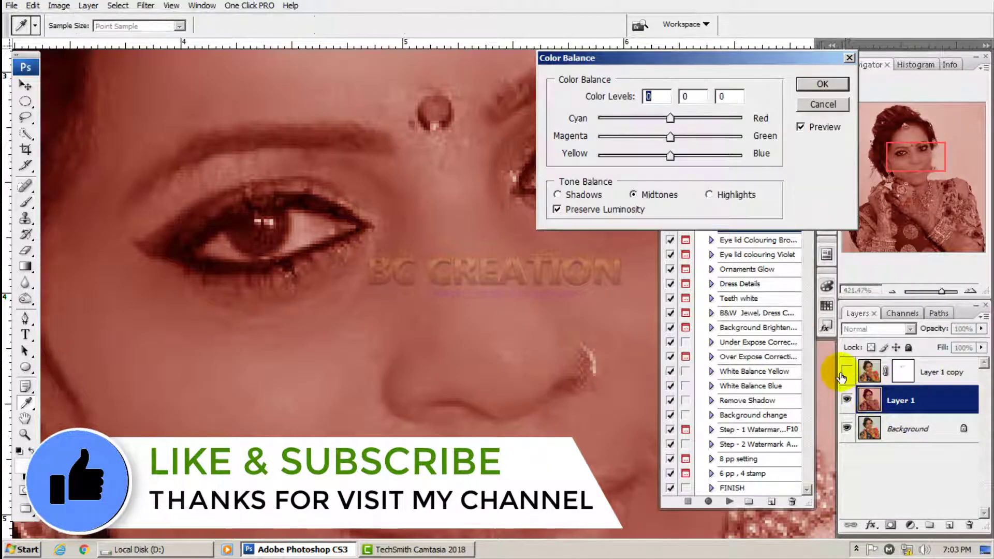
pyautogui.click(826, 106)
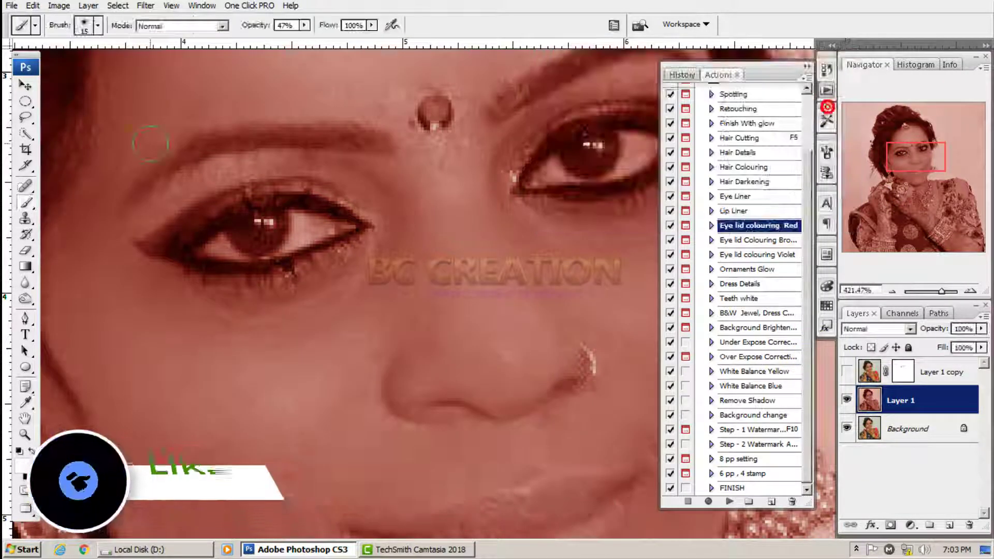
pyautogui.click(59, 6)
pyautogui.moveTo(78, 40)
pyautogui.click(282, 195)
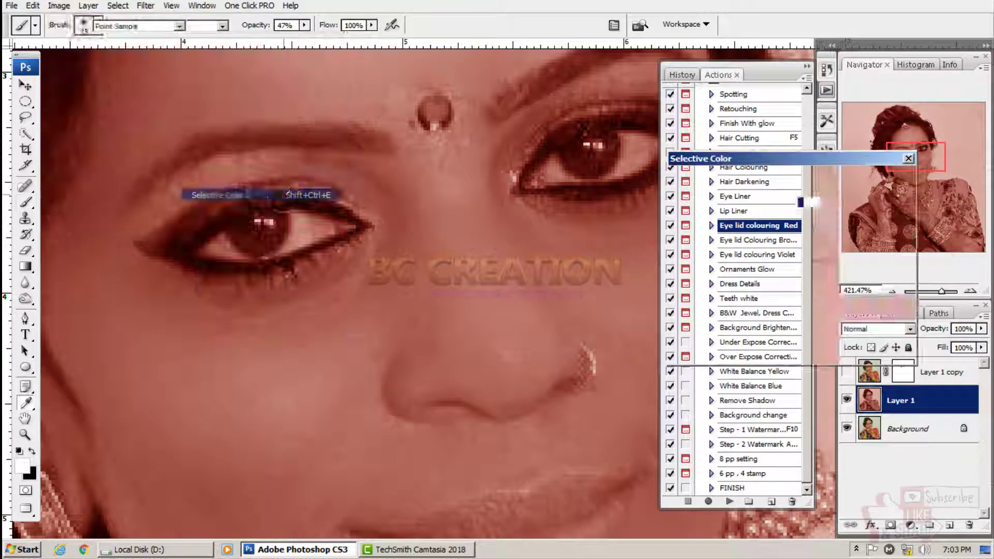
pyautogui.moveTo(759, 282); pyautogui.dragTo(830, 281)
pyautogui.moveTo(759, 217); pyautogui.dragTo(736, 227)
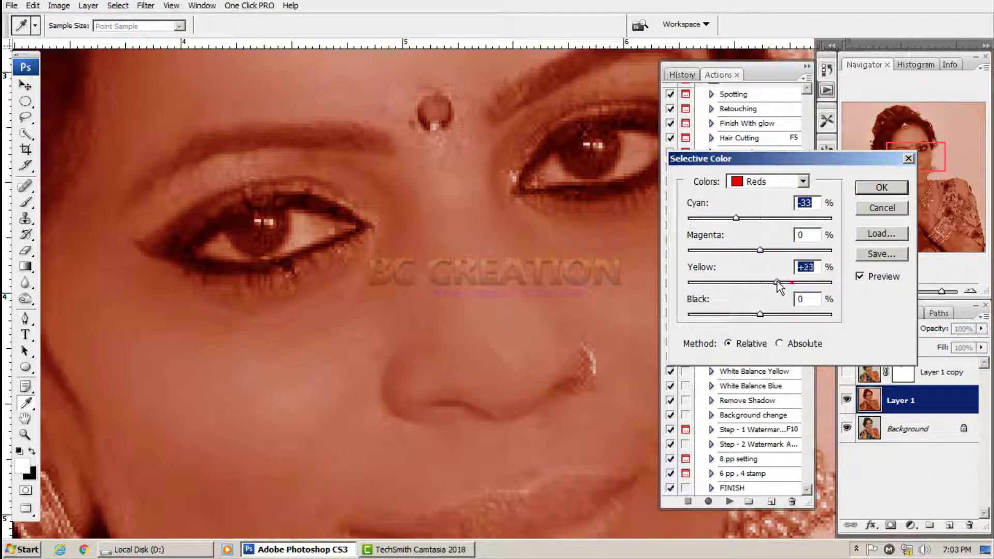
pyautogui.click(881, 187)
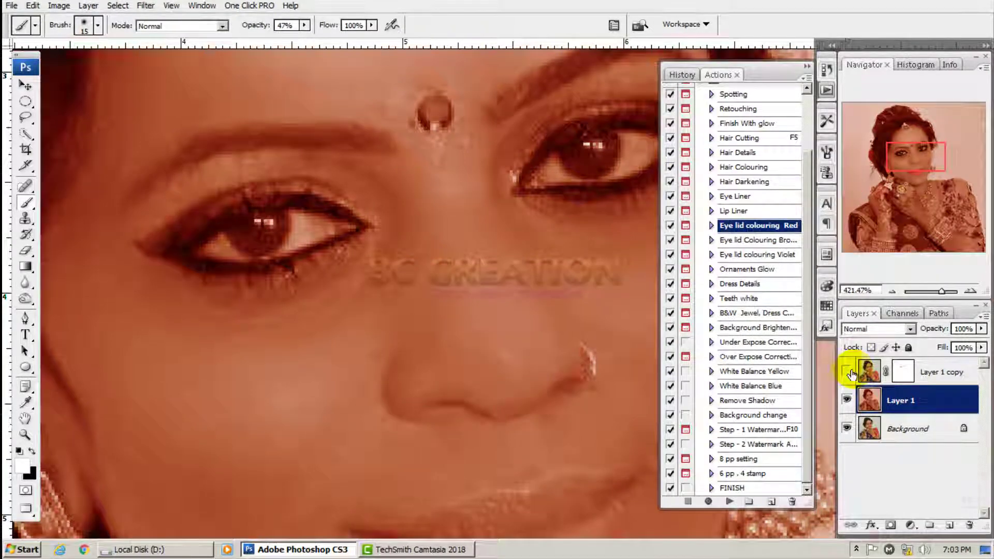
pyautogui.click(846, 371)
# - Brush more colour over both eyelids on the Layer 1 copy mask, then run the FINISH action
pyautogui.scroll(-3, 523, 211)
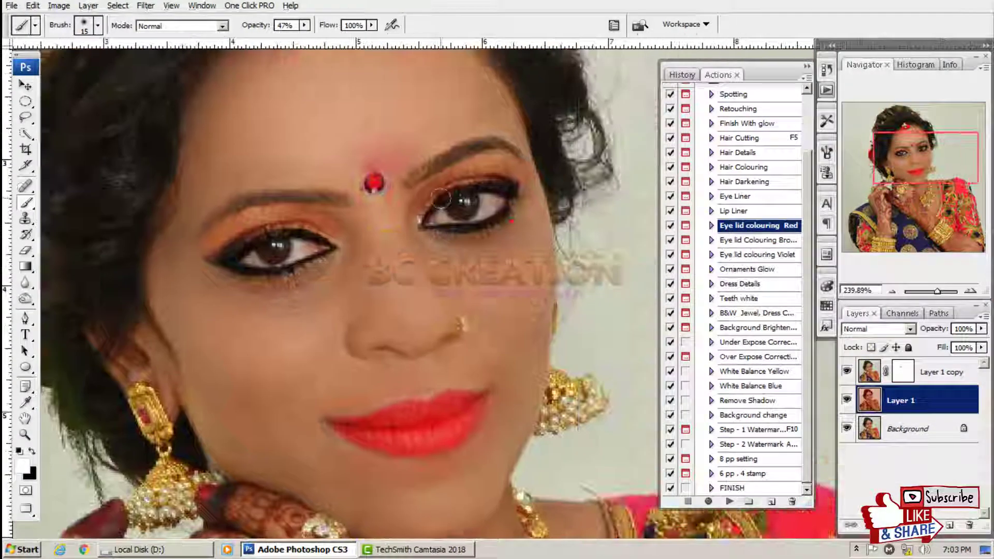
pyautogui.click(904, 372)
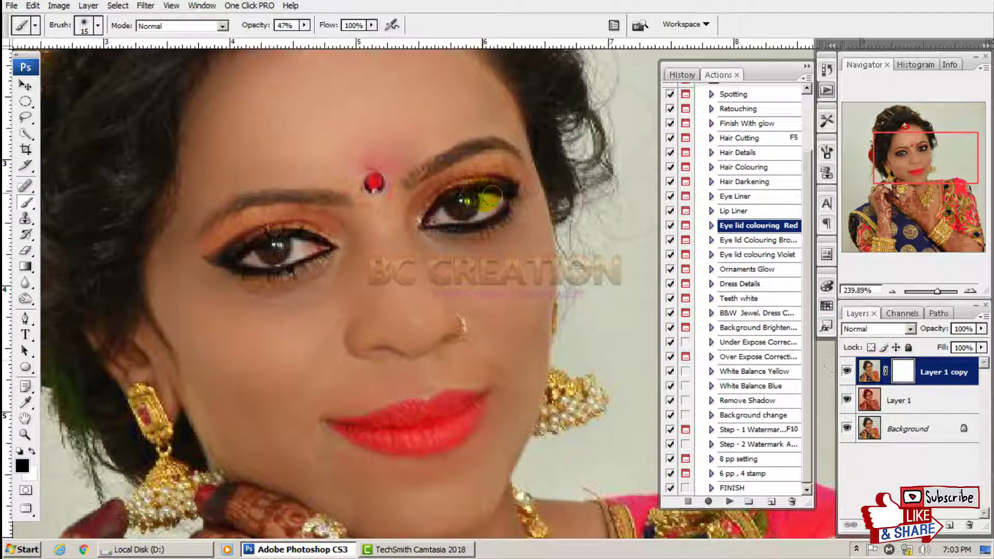
pyautogui.hotkey('ctrl', 'z')
pyautogui.moveTo(414, 226); pyautogui.dragTo(425, 201)
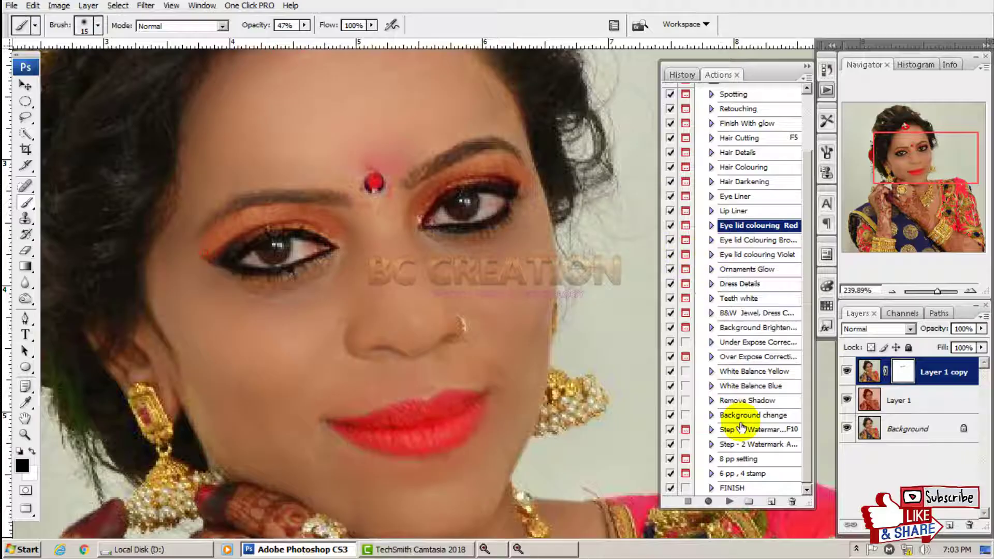
pyautogui.click(733, 489)
pyautogui.click(729, 501)
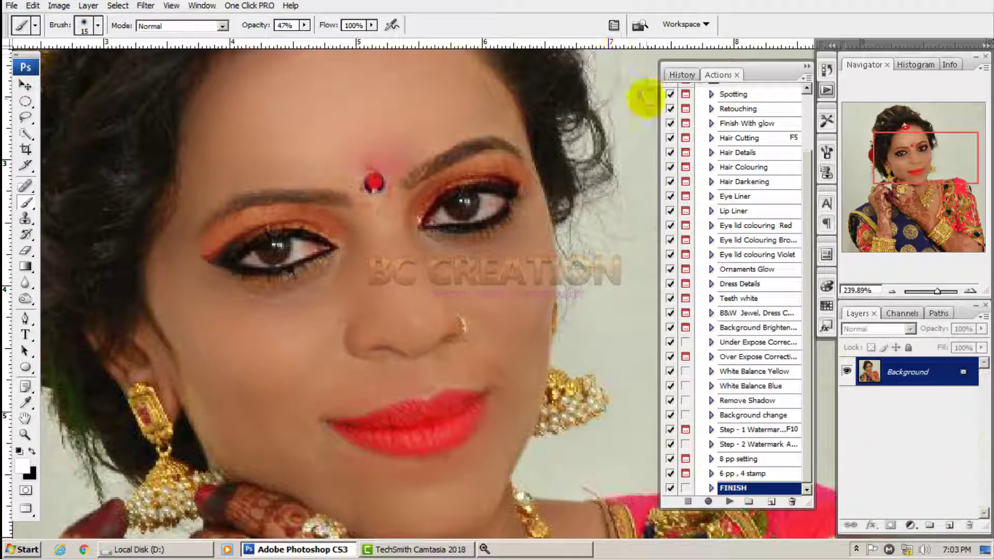
# - Revert the portrait to its original history snapshot and return to the list of retouching actions
pyautogui.click(681, 74)
pyautogui.click(709, 94)
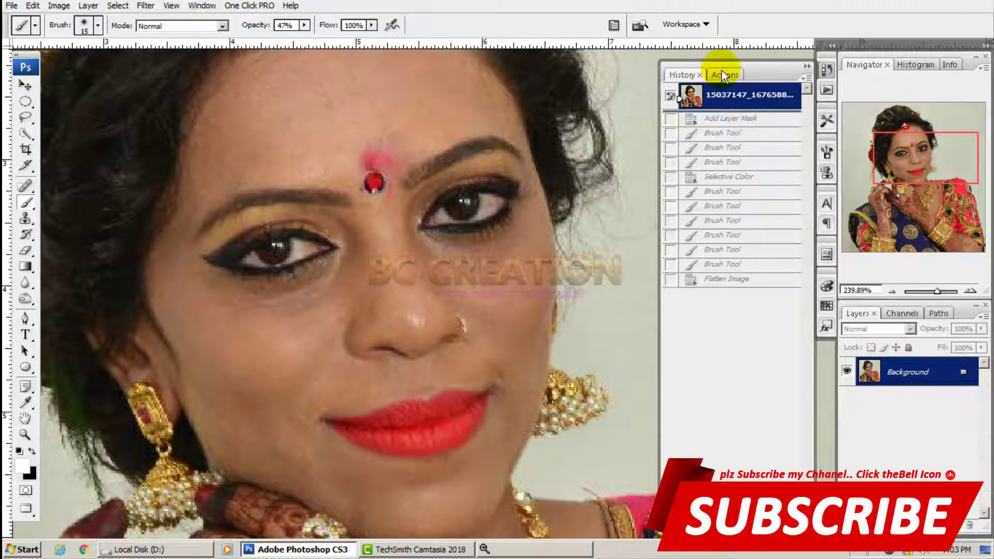
pyautogui.click(723, 74)
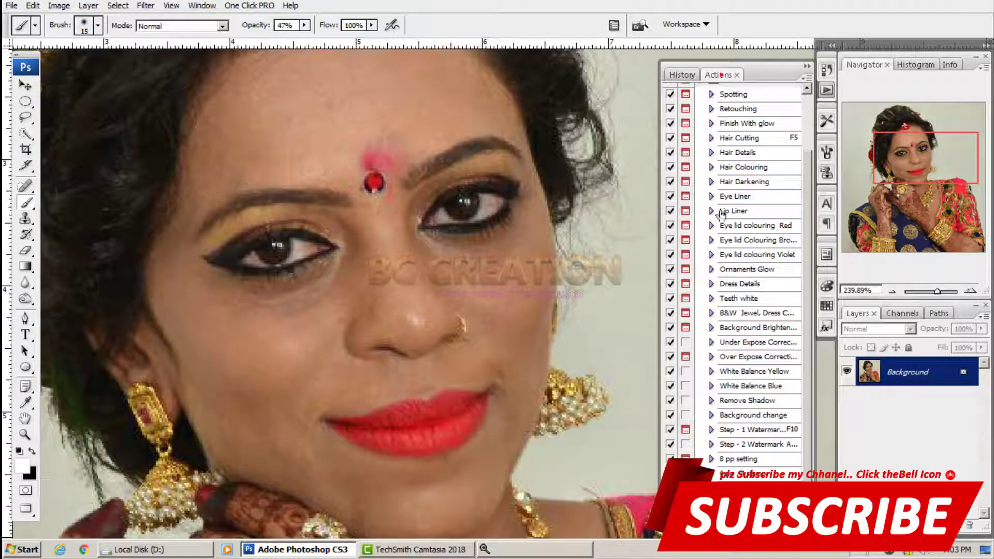
# - Run the Ornaments Glow action and continue past its brushing instructions
pyautogui.click(751, 241)
pyautogui.click(749, 255)
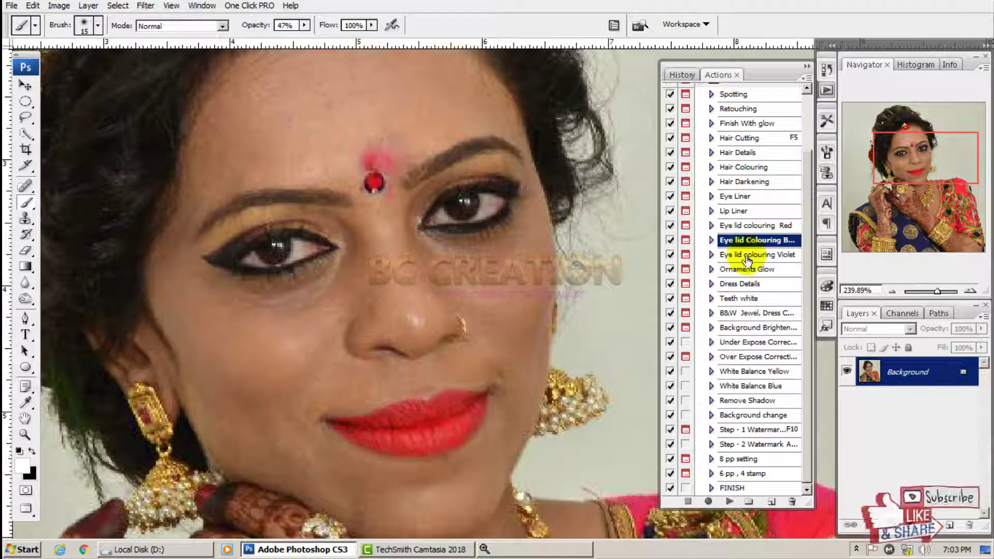
pyautogui.click(750, 270)
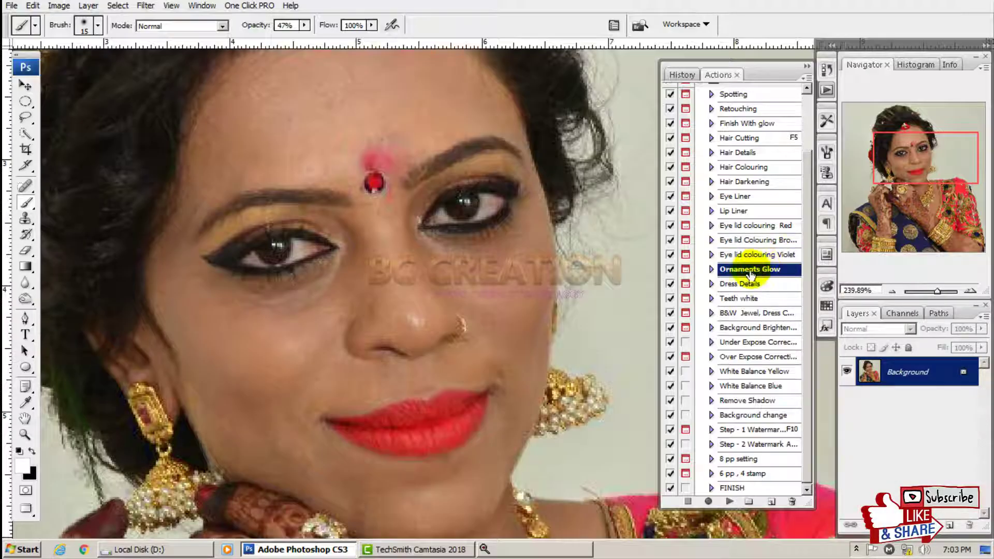
pyautogui.click(730, 502)
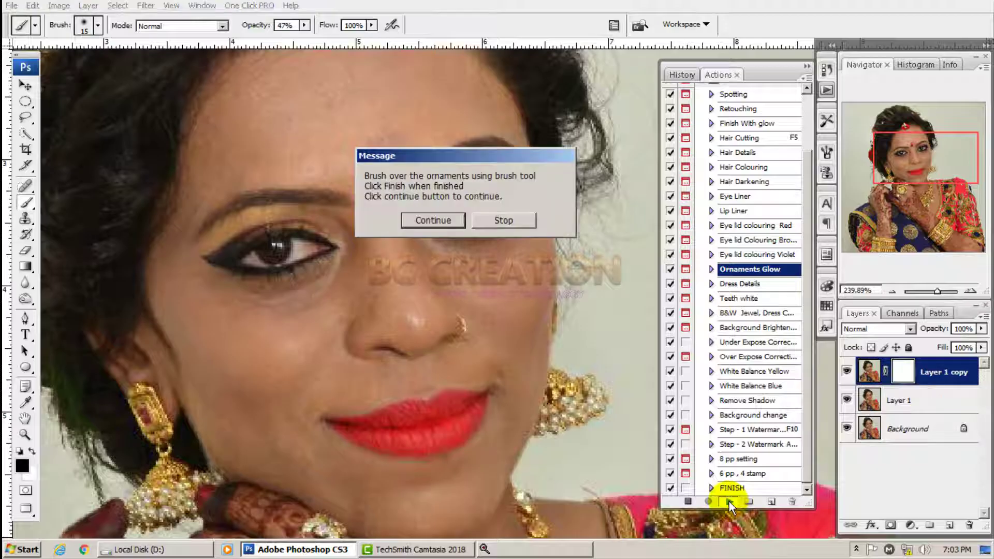
pyautogui.click(425, 220)
# - Brush the ornament glow over the earring, the rings on the front hand, and the gold necklace
pyautogui.moveTo(220, 451); pyautogui.dragTo(353, 256)
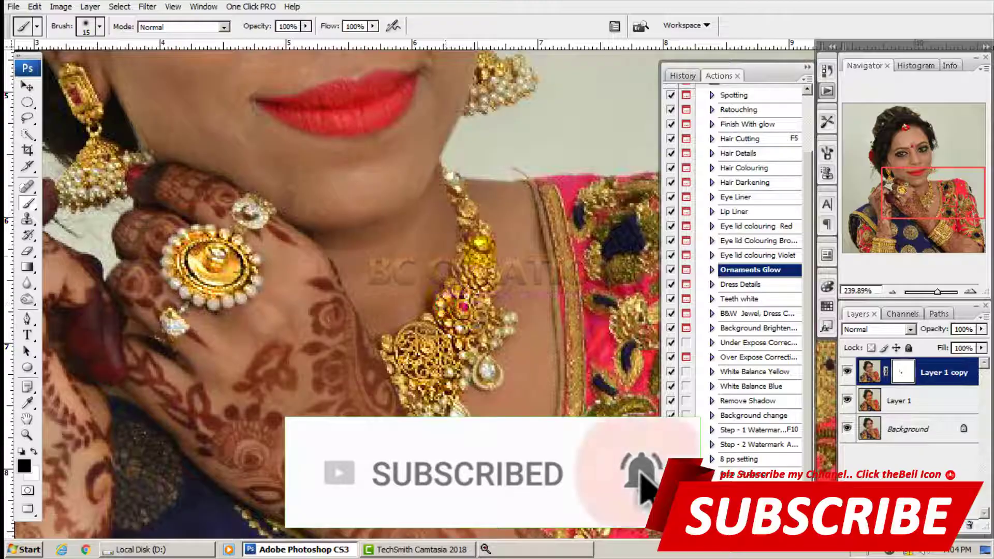
pyautogui.moveTo(480, 249); pyautogui.dragTo(453, 176)
pyautogui.moveTo(491, 320); pyautogui.dragTo(439, 398)
pyautogui.moveTo(500, 374); pyautogui.dragTo(287, 305)
# - Brush the ornament glow over the gold bangles on both wrists
pyautogui.moveTo(304, 394)
pyautogui.mouseDown()
pyautogui.moveTo(324, 143)
pyautogui.moveTo(318, 104)
pyautogui.mouseUp()
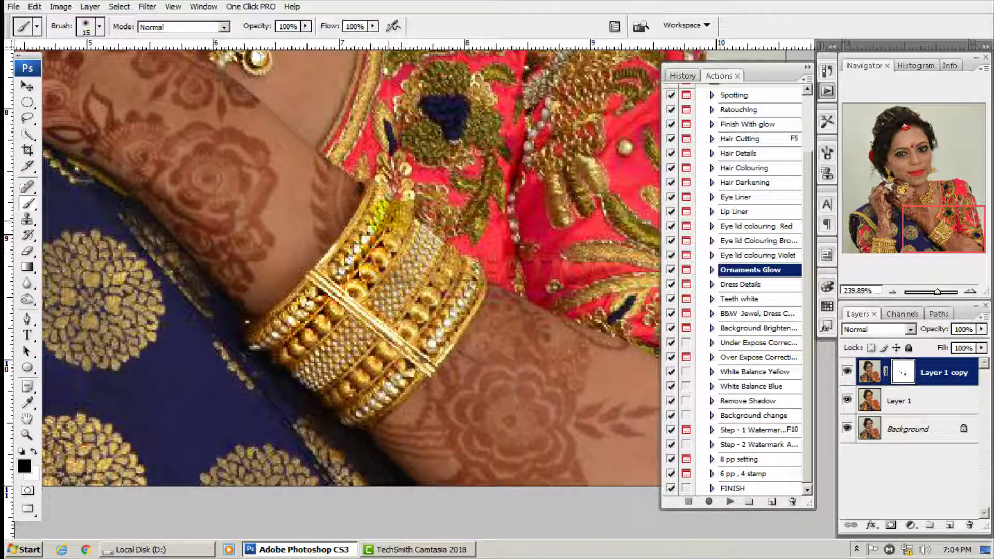
pyautogui.moveTo(387, 192); pyautogui.dragTo(395, 301)
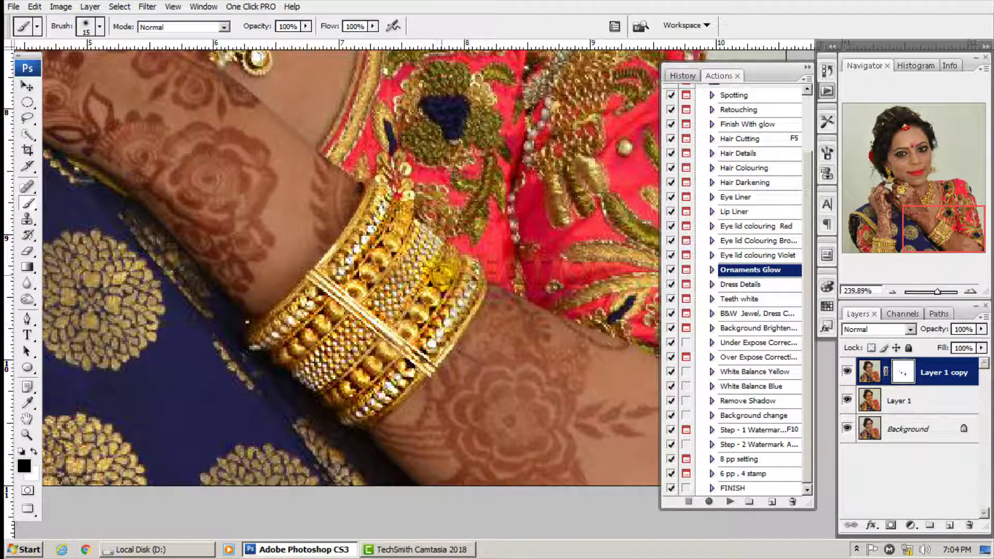
pyautogui.moveTo(424, 237); pyautogui.dragTo(418, 252)
pyautogui.moveTo(277, 224); pyautogui.dragTo(359, 415)
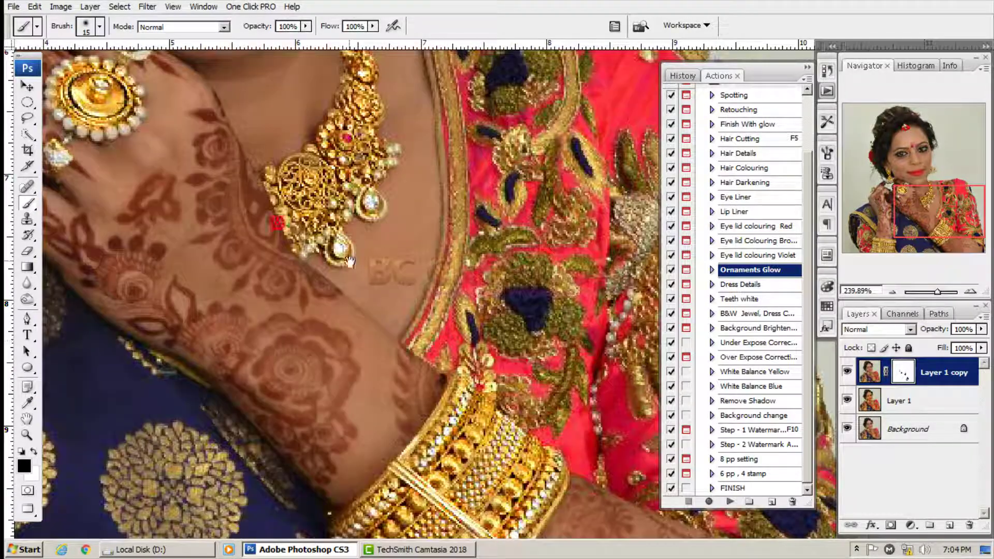
pyautogui.moveTo(163, 220); pyautogui.dragTo(507, 306)
pyautogui.moveTo(339, 274); pyautogui.dragTo(415, 114)
pyautogui.moveTo(368, 388); pyautogui.dragTo(400, 182)
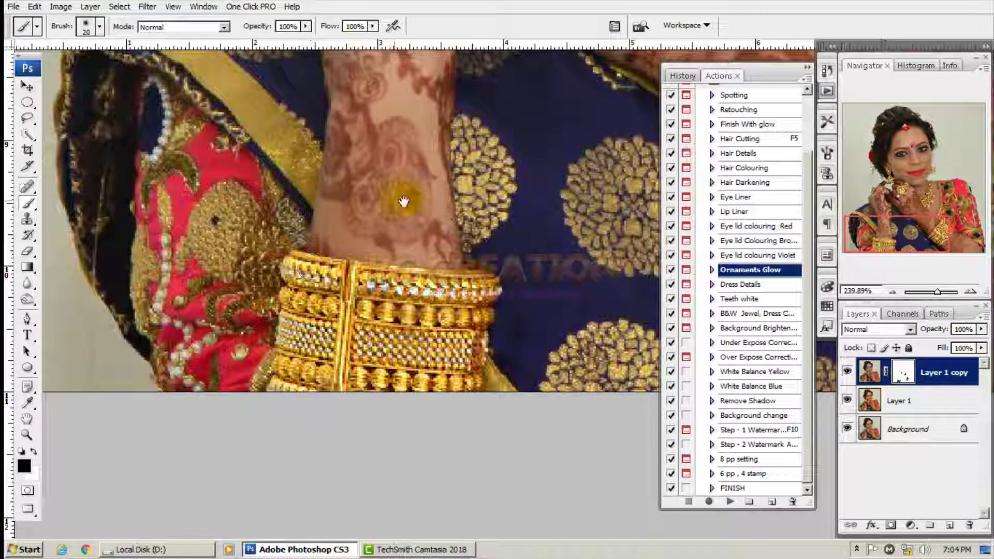
# - Brush the glow over the green-stone ring on the raised hand, then run the FINISH action
pyautogui.scroll(10, 406, 199)
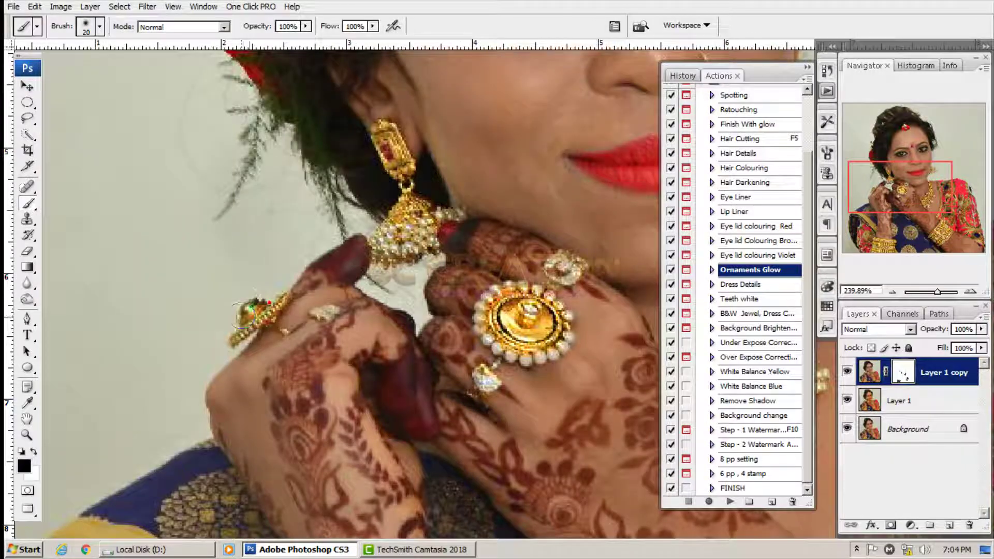
pyautogui.moveTo(244, 312); pyautogui.dragTo(234, 325)
pyautogui.scroll(10, 383, 234)
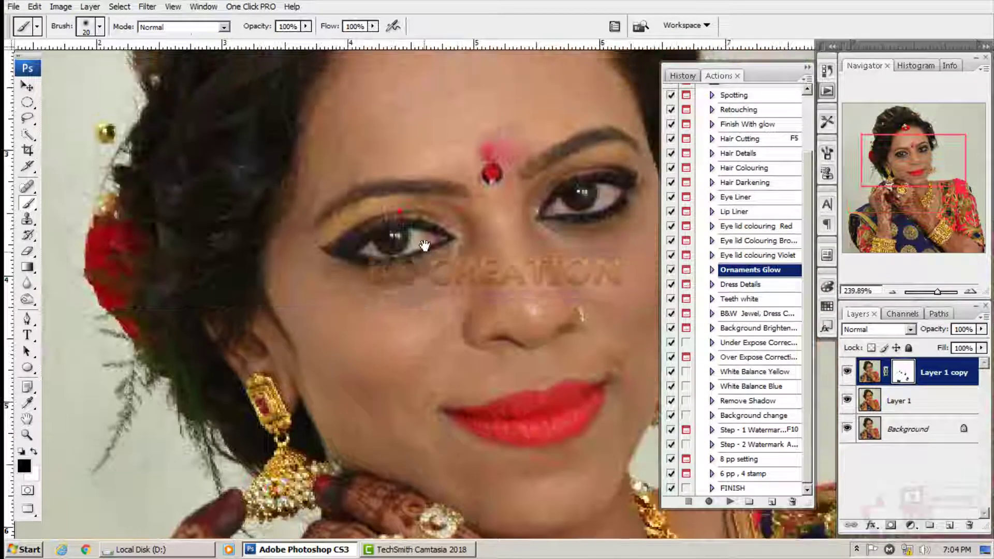
pyautogui.scroll(-5, 393, 228)
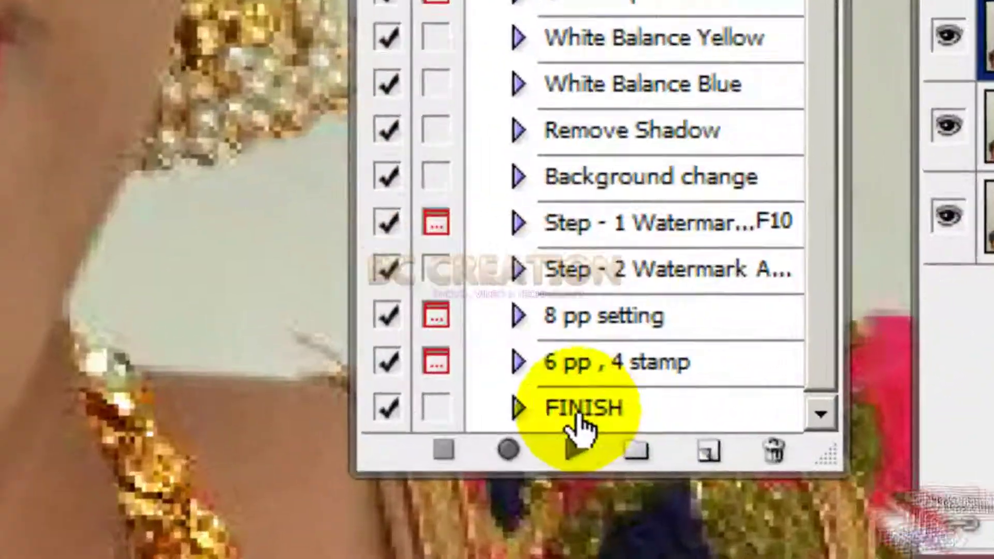
pyautogui.click(699, 476)
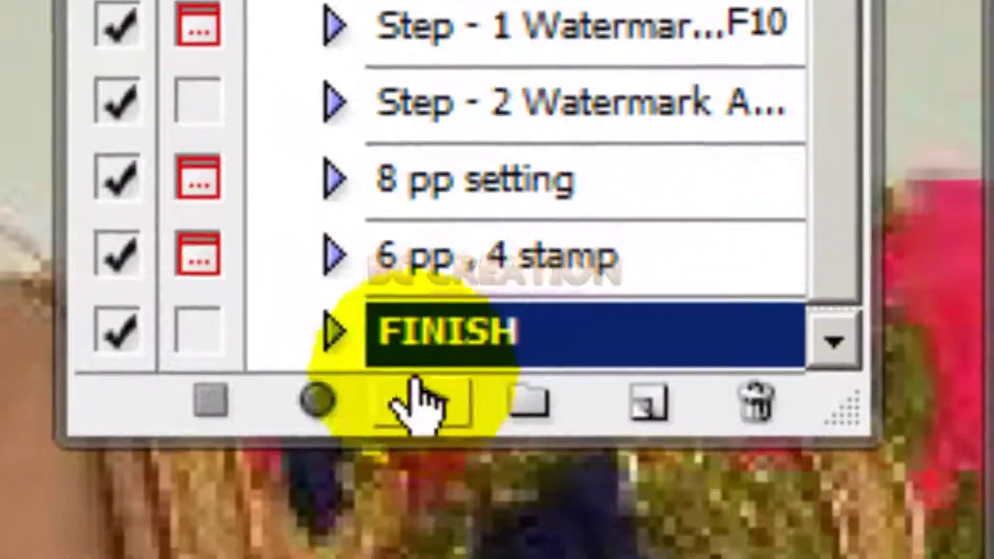
pyautogui.click(448, 404)
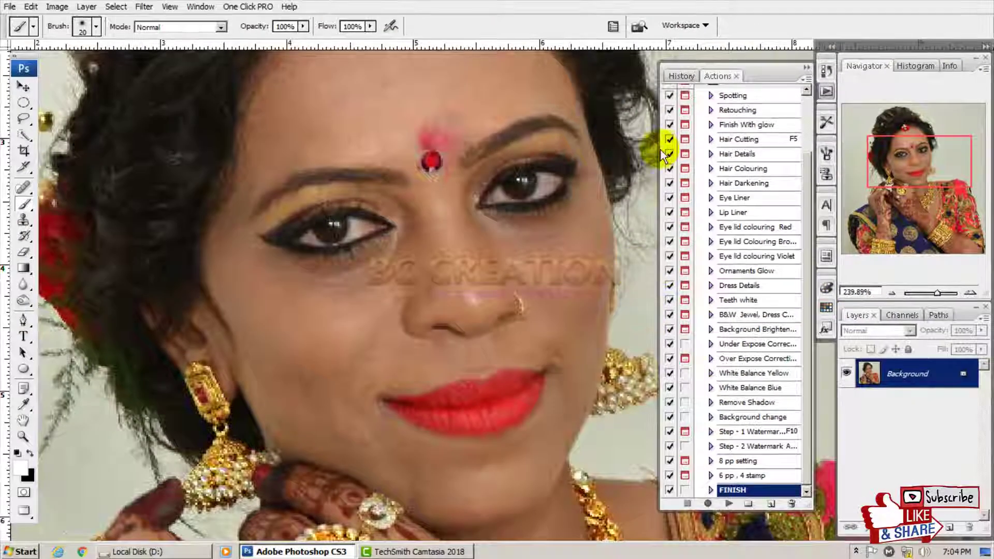
# - Restore the original history snapshot to compare the jewellery without the ornament glow
pyautogui.click(681, 76)
pyautogui.click(676, 99)
pyautogui.moveTo(491, 395); pyautogui.dragTo(408, 246)
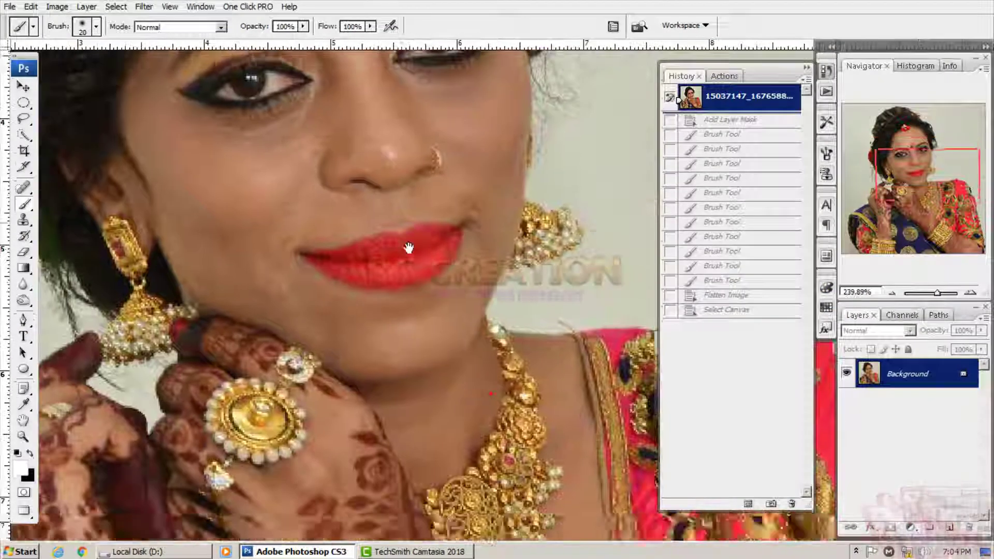
# - Paste the glow-enhanced copy above the original photo and toggle its layer's visibility to compare the jewellery
pyautogui.hotkey('ctrl', 'v')
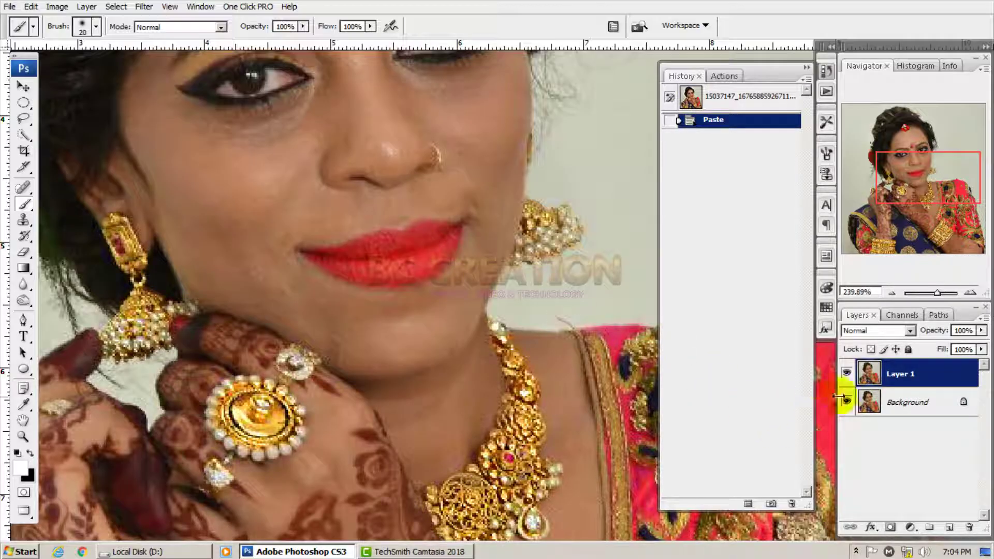
pyautogui.click(846, 378)
pyautogui.click(846, 378)
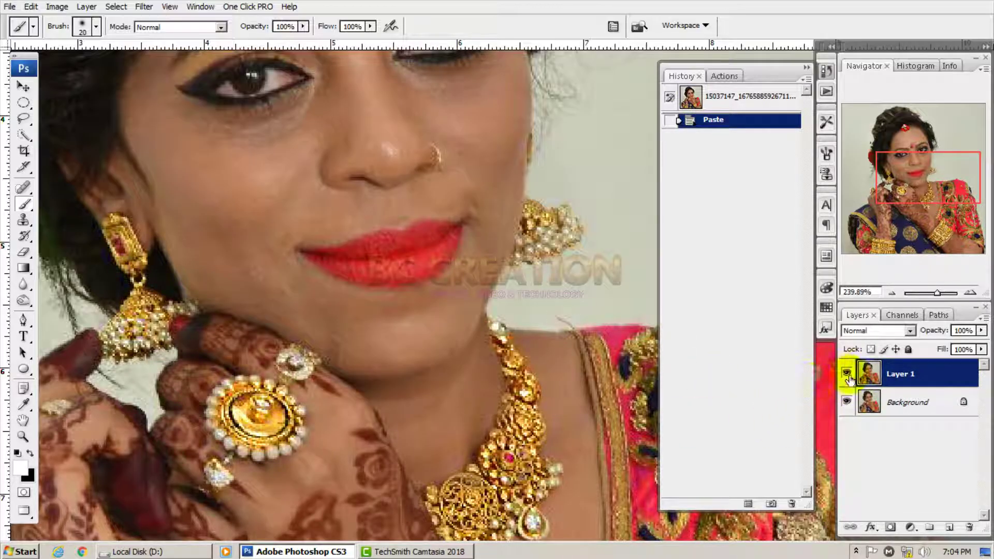
pyautogui.click(846, 373)
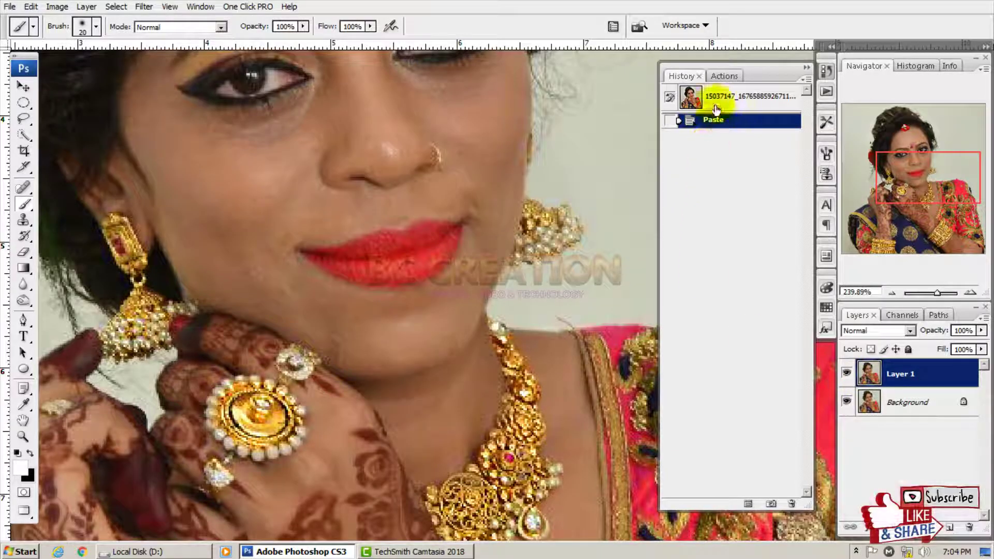
# - Flatten the pasted layer and the background into a single image
pyautogui.keyDown('shift'); pyautogui.click(905, 405); pyautogui.keyUp('shift')
pyautogui.rightClick(905, 406)
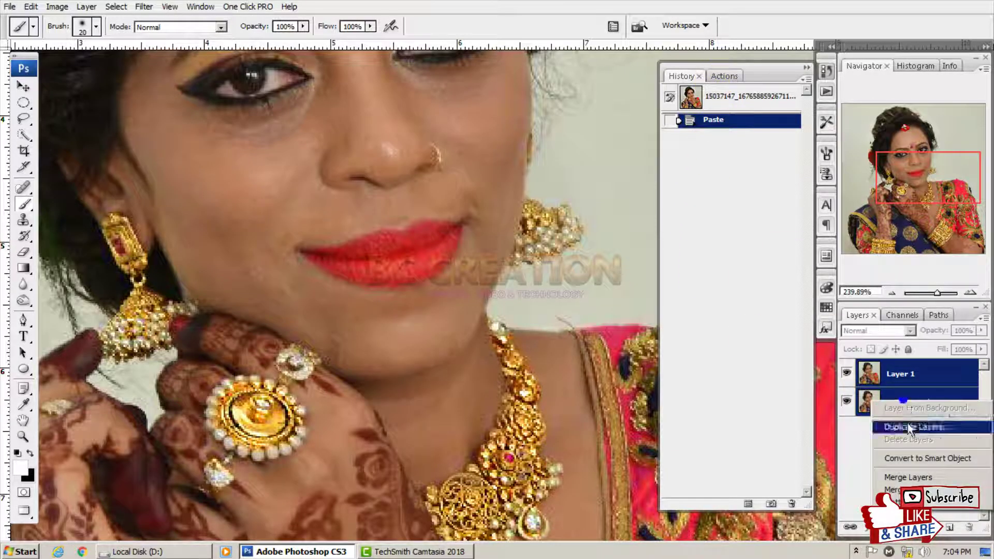
pyautogui.click(903, 501)
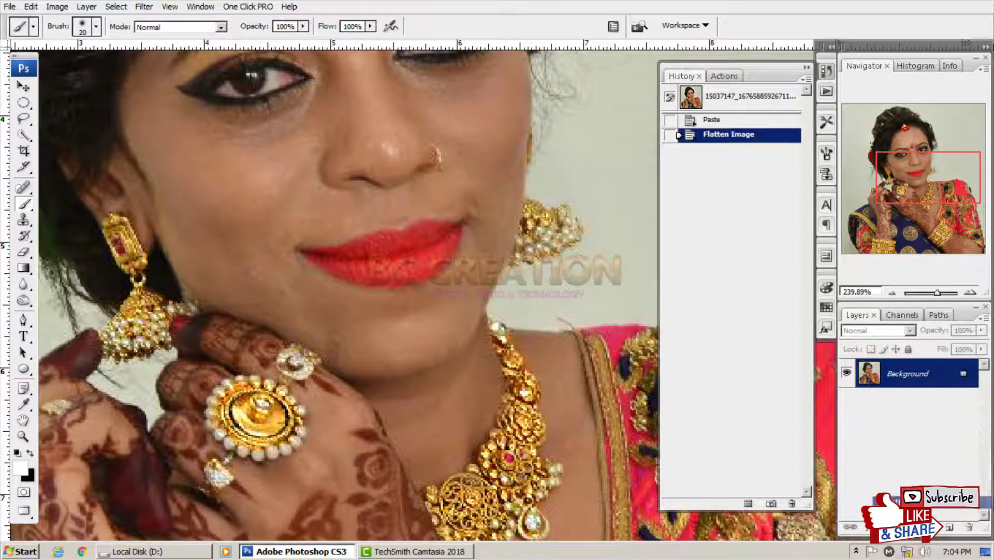
# - Run the B&W Jewel, Dress Colouring action on the flattened photo, widening the action list to read the full names
pyautogui.click(724, 76)
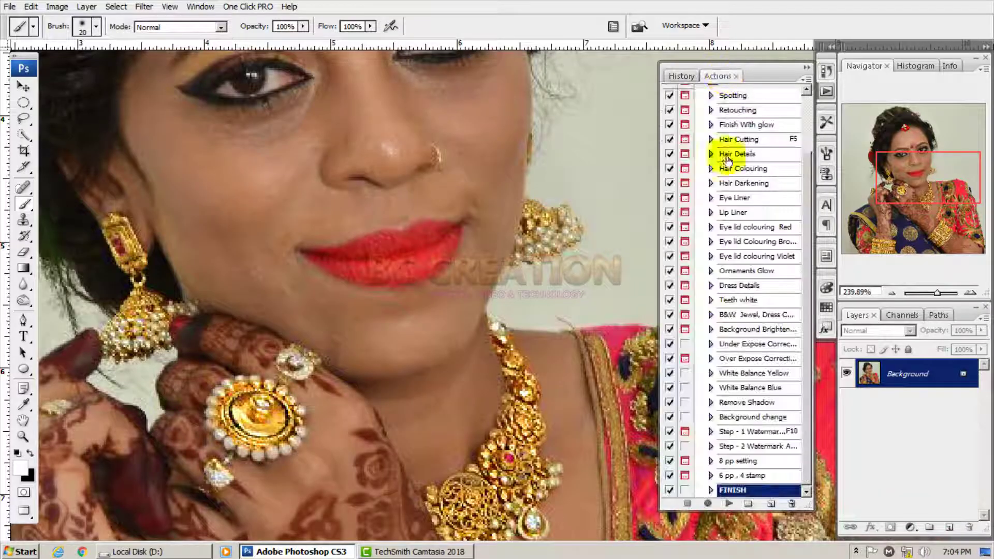
pyautogui.click(740, 270)
pyautogui.click(745, 287)
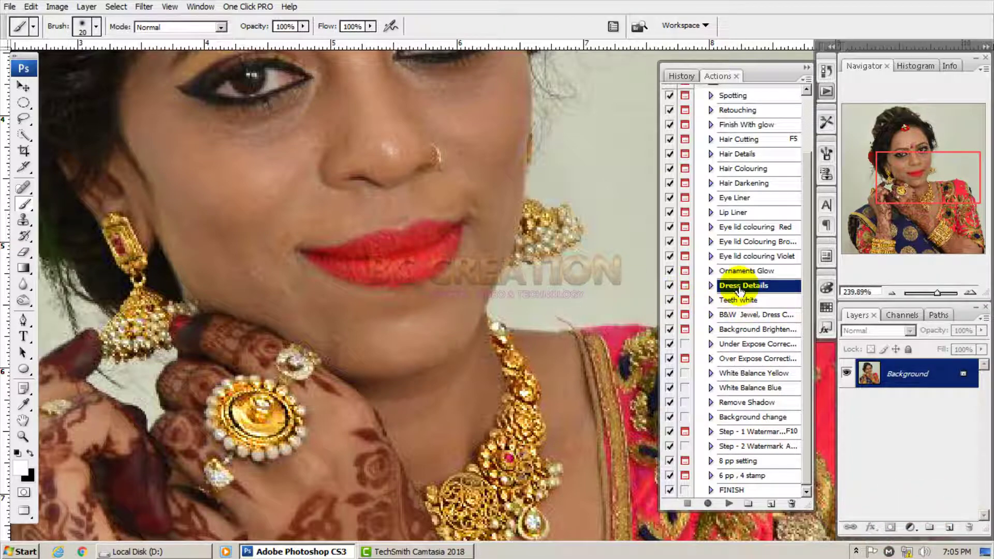
pyautogui.click(734, 314)
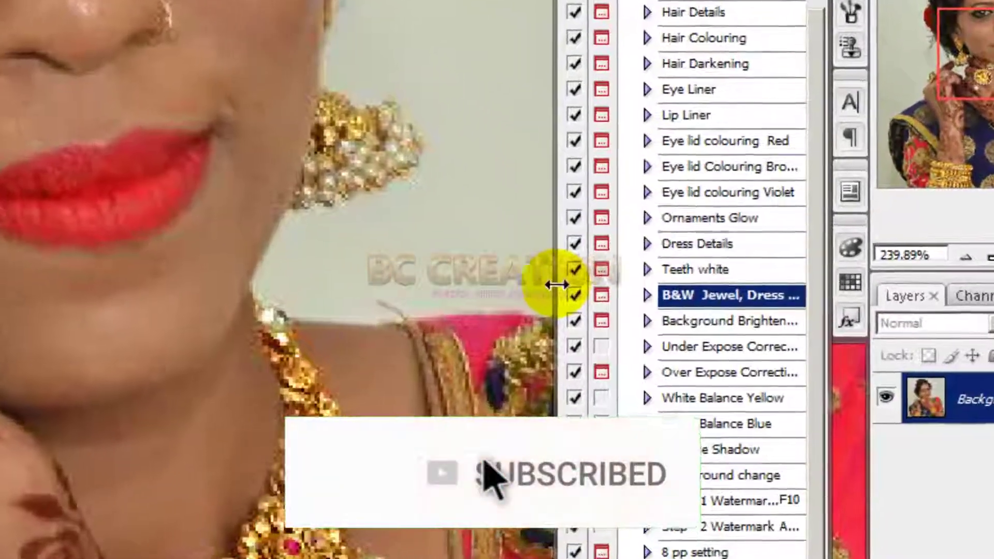
pyautogui.moveTo(557, 285); pyautogui.dragTo(311, 282)
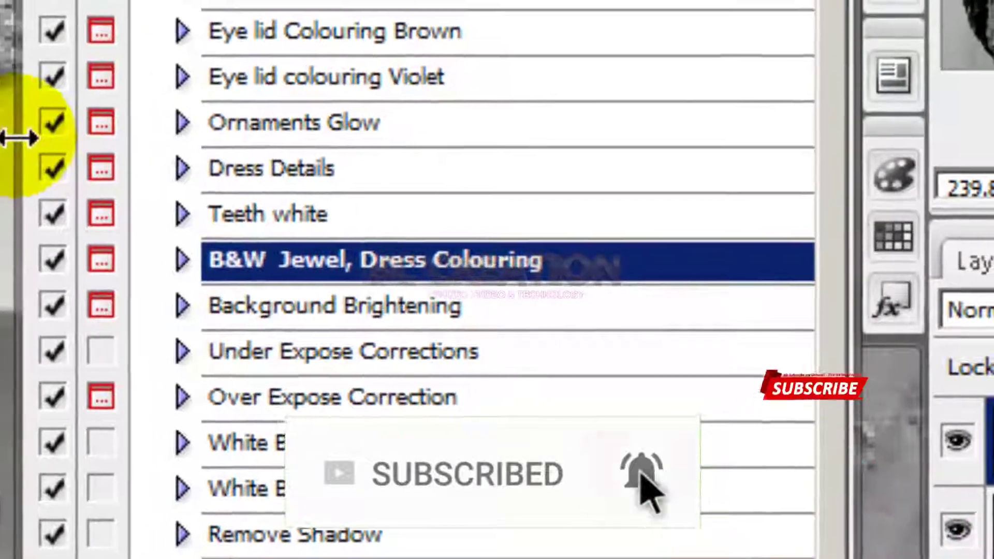
pyautogui.moveTo(9, 136); pyautogui.dragTo(465, 136)
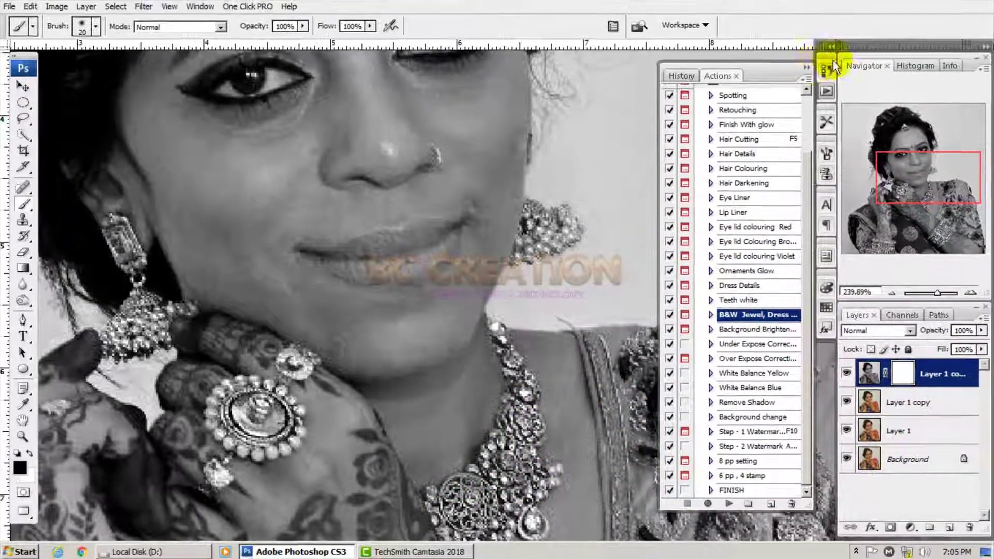
pyautogui.click(807, 67)
# - Brush on the black-and-white layer's mask to bring colour back to the necklace and the earring on the necklace's side
pyautogui.moveTo(348, 332); pyautogui.dragTo(432, 304)
pyautogui.moveTo(569, 460); pyautogui.dragTo(612, 298)
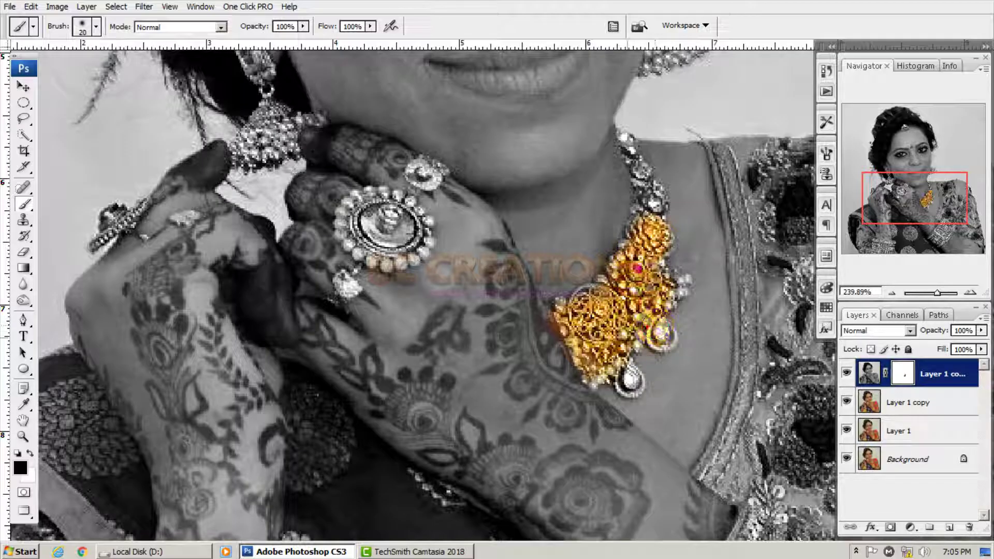
pyautogui.scroll(2, 634, 357)
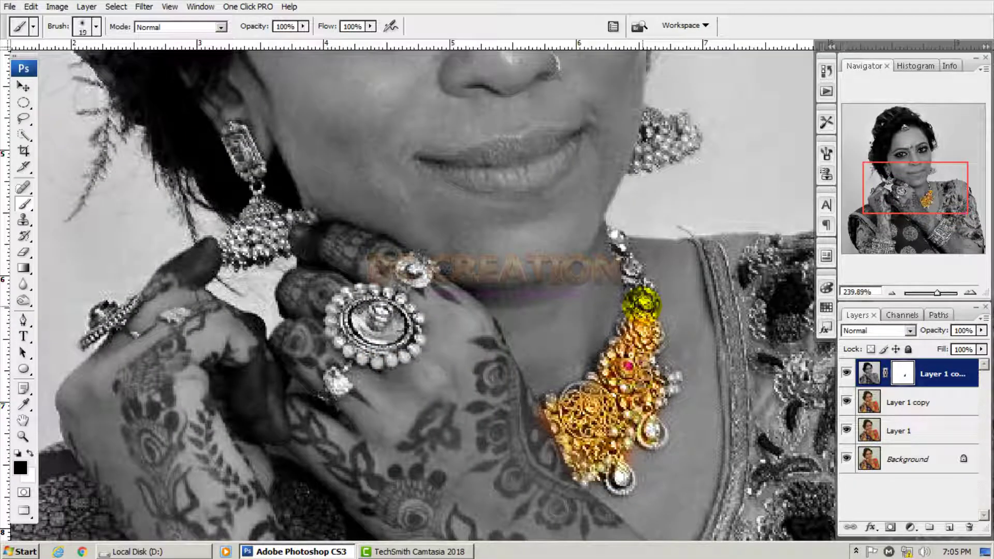
pyautogui.moveTo(631, 274)
pyautogui.mouseDown()
pyautogui.moveTo(618, 238)
pyautogui.moveTo(650, 297)
pyautogui.mouseUp()
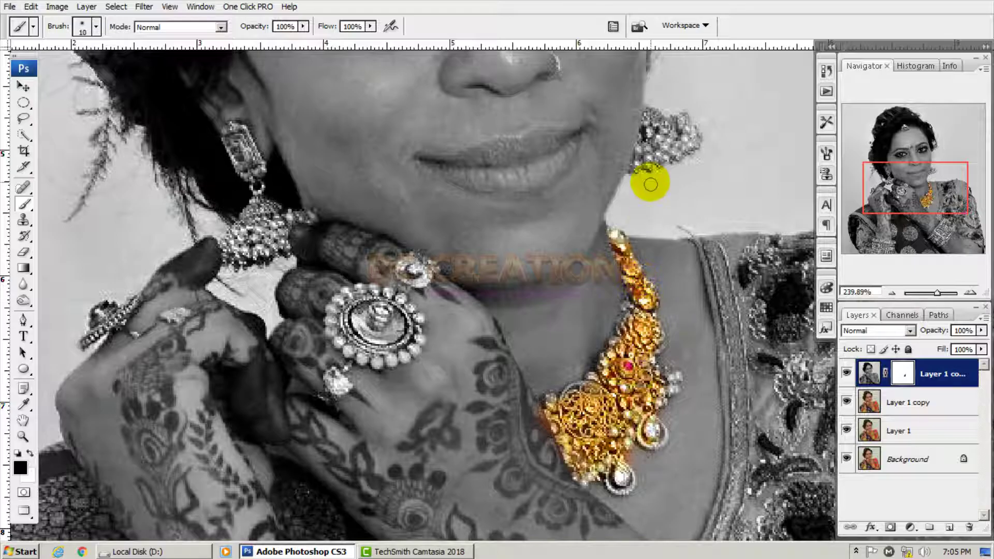
pyautogui.moveTo(638, 156)
pyautogui.mouseDown()
pyautogui.moveTo(690, 137)
pyautogui.moveTo(683, 123)
pyautogui.moveTo(654, 114)
pyautogui.moveTo(634, 158)
pyautogui.moveTo(662, 124)
pyautogui.mouseUp()
# - Paint colour back into the large round ring and the small stone ring above it on the front hand
pyautogui.moveTo(468, 267); pyautogui.dragTo(582, 204)
pyautogui.moveTo(495, 243); pyautogui.dragTo(486, 250)
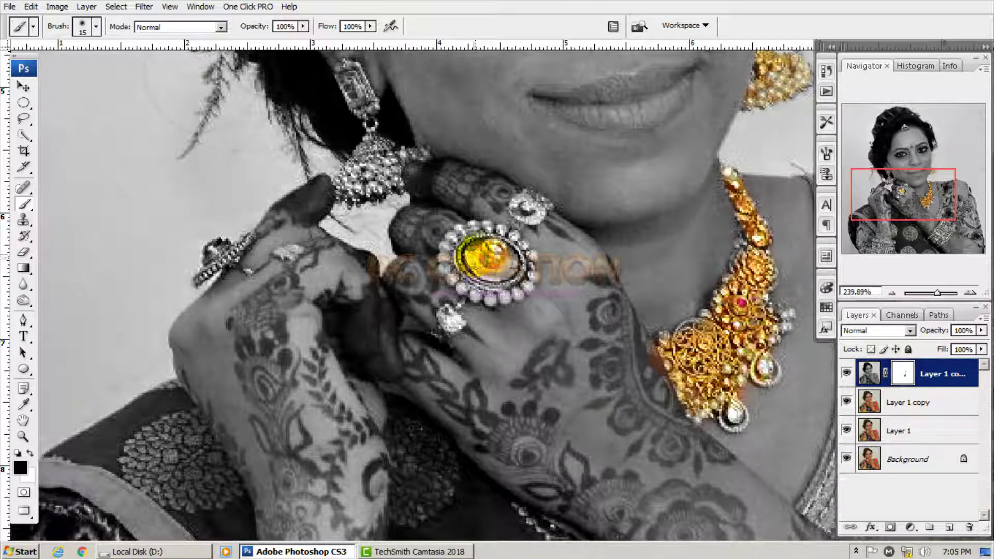
pyautogui.moveTo(487, 249); pyautogui.dragTo(512, 250)
pyautogui.moveTo(523, 208); pyautogui.dragTo(527, 210)
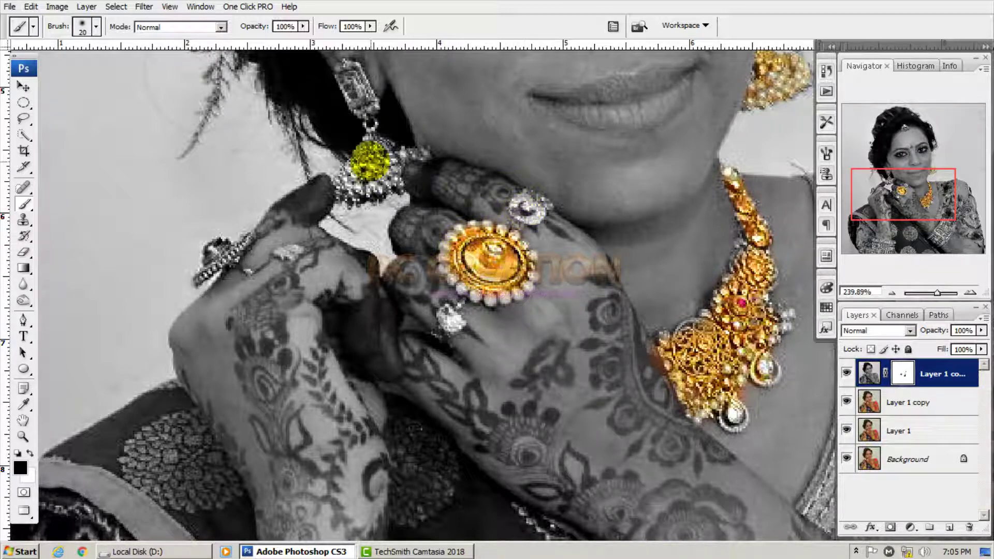
# - With a smaller brush, restore colour to the earring above the hands, the raised hand's ring, and the large ring's pearls
pyautogui.scroll(5, 379, 166)
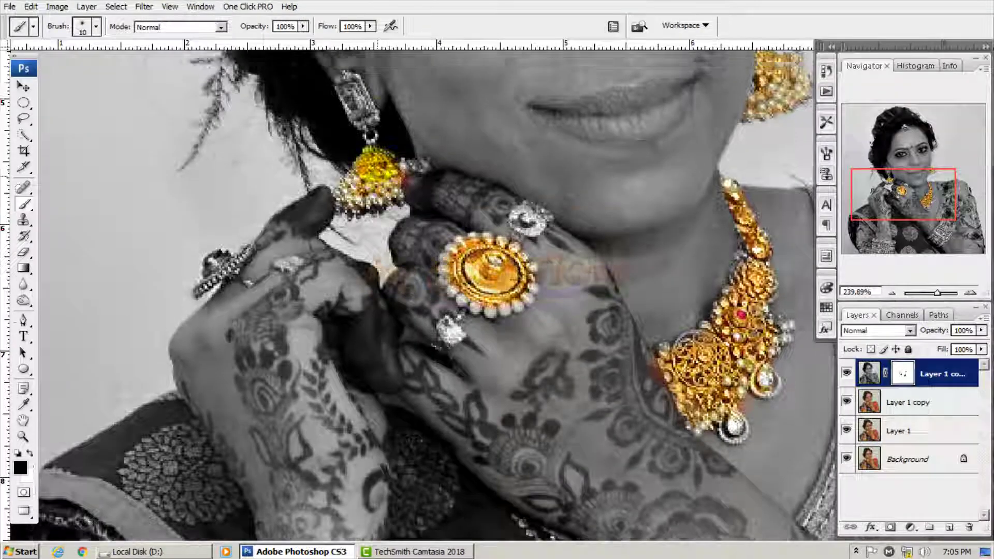
pyautogui.press('[')
pyautogui.press('[')
pyautogui.moveTo(368, 154); pyautogui.dragTo(376, 164)
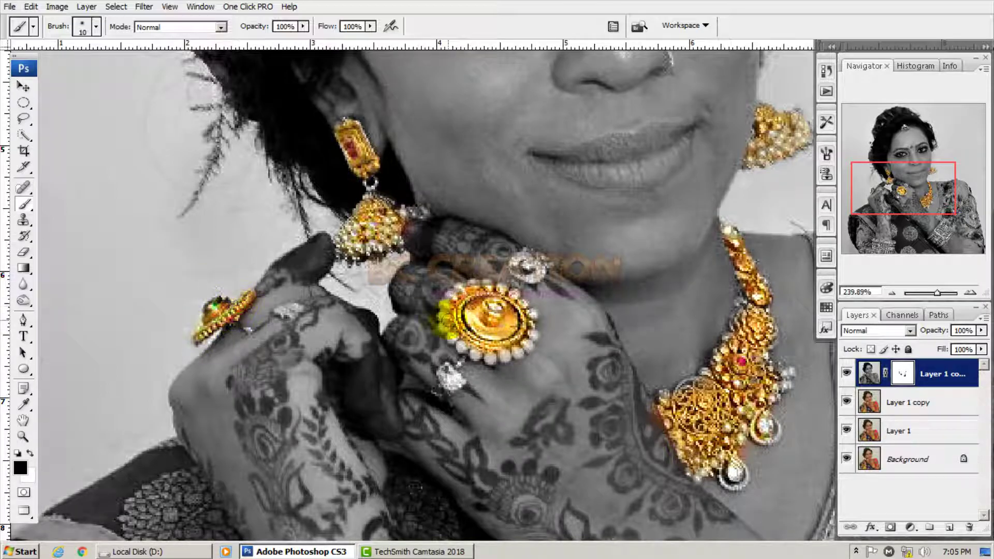
pyautogui.click(456, 317)
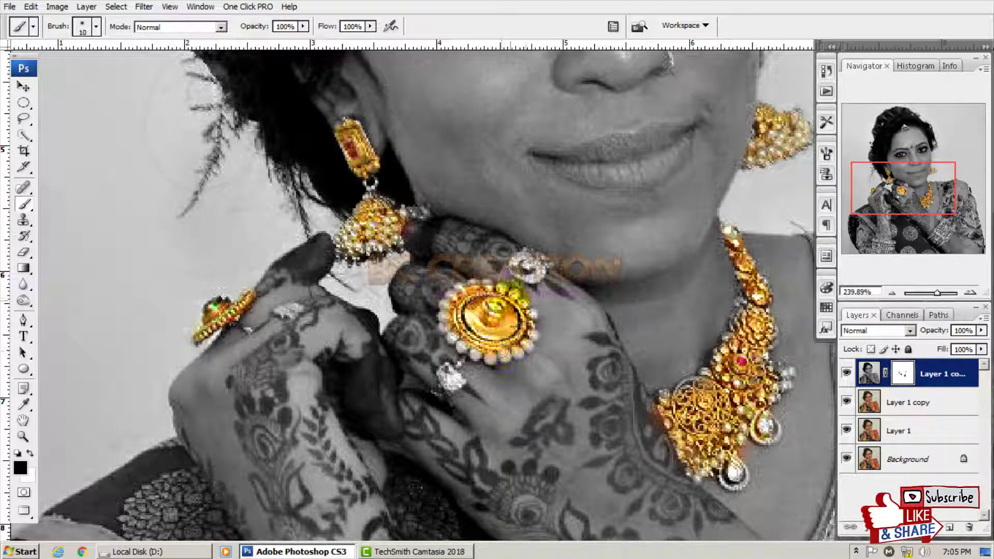
# - Restore the gold colour of the small ring below the large one and the bangles on both wrists
pyautogui.scroll(-5, 530, 266)
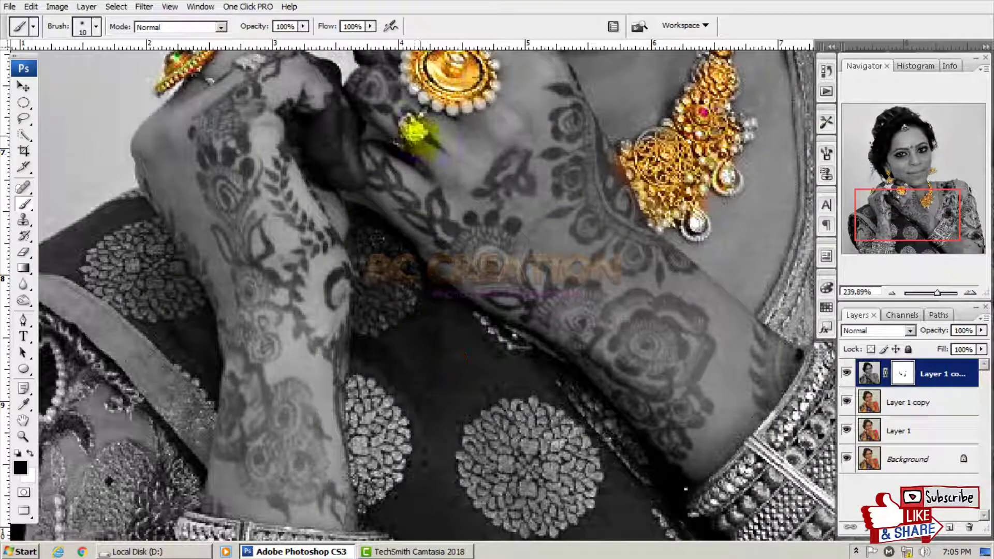
pyautogui.moveTo(562, 262); pyautogui.dragTo(422, 176)
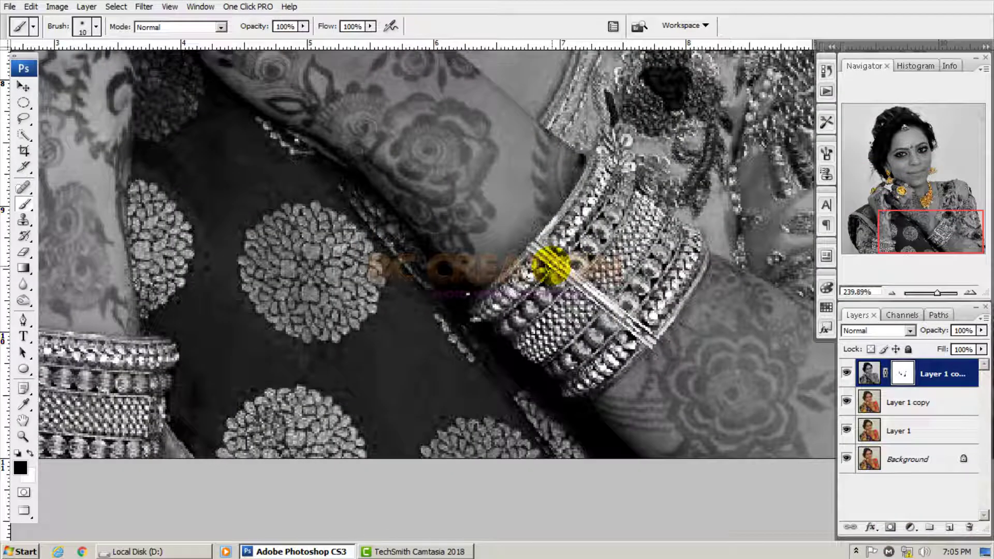
pyautogui.moveTo(489, 315)
pyautogui.mouseDown()
pyautogui.moveTo(538, 282)
pyautogui.moveTo(609, 189)
pyautogui.moveTo(675, 250)
pyautogui.moveTo(605, 348)
pyautogui.moveTo(621, 276)
pyautogui.moveTo(527, 340)
pyautogui.moveTo(561, 302)
pyautogui.mouseUp()
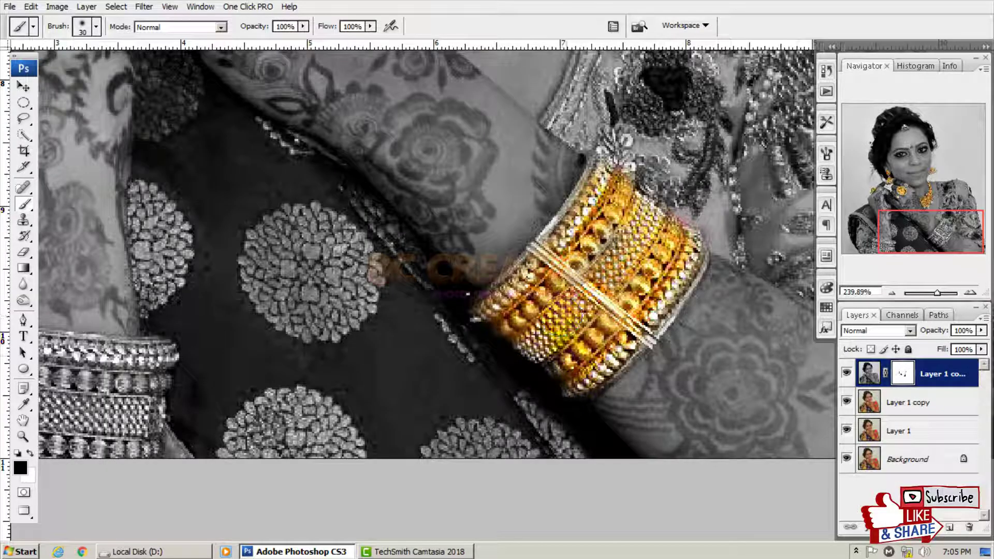
pyautogui.moveTo(390, 348)
pyautogui.mouseDown()
pyautogui.moveTo(763, 430)
pyautogui.moveTo(812, 302)
pyautogui.mouseUp()
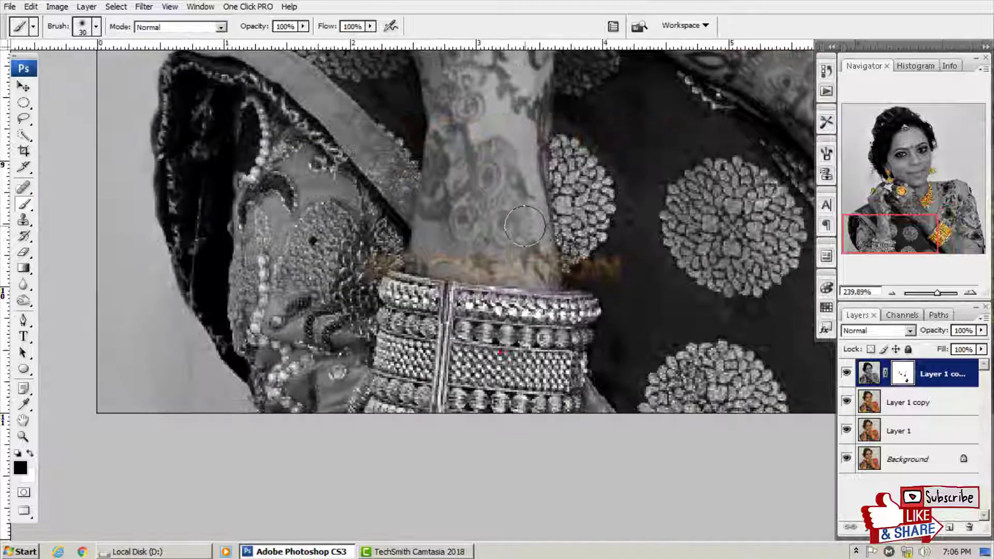
pyautogui.moveTo(568, 340)
pyautogui.mouseDown()
pyautogui.moveTo(577, 316)
pyautogui.moveTo(551, 368)
pyautogui.moveTo(530, 323)
pyautogui.moveTo(420, 304)
pyautogui.moveTo(390, 365)
pyautogui.moveTo(393, 387)
pyautogui.moveTo(393, 299)
pyautogui.moveTo(469, 373)
pyautogui.moveTo(495, 373)
pyautogui.moveTo(509, 417)
pyautogui.moveTo(504, 383)
pyautogui.mouseUp()
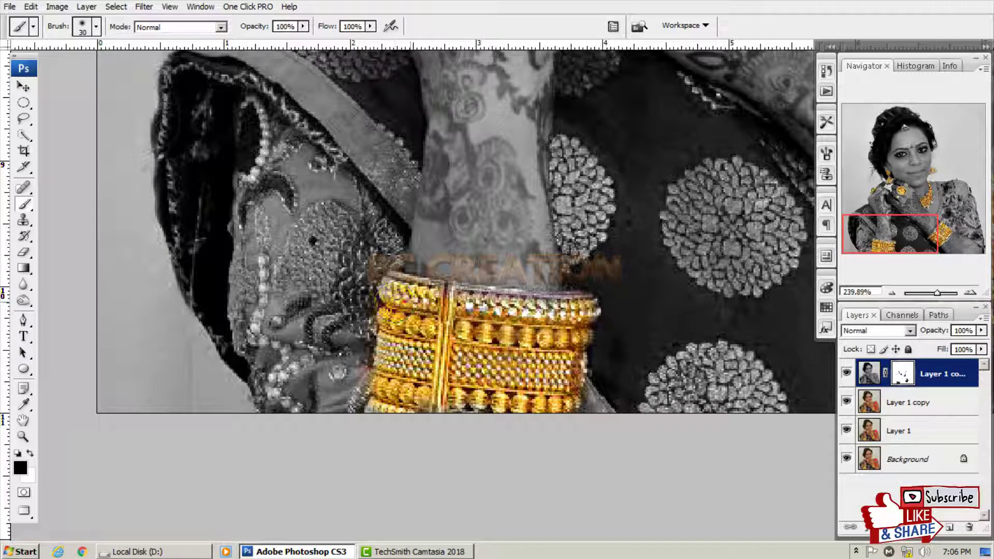
# - Paint colour back into the hairline ornament with its red mark and the red bindi between the eyebrows
pyautogui.scroll(-2, 530, 380)
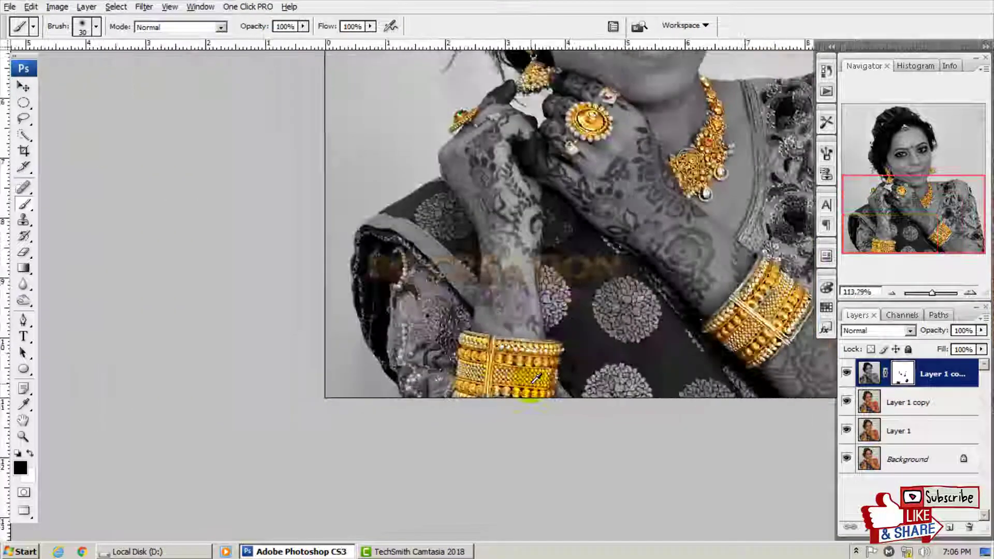
pyautogui.moveTo(583, 250); pyautogui.dragTo(515, 359)
pyautogui.scroll(-1, 521, 348)
pyautogui.scroll(5, 521, 348)
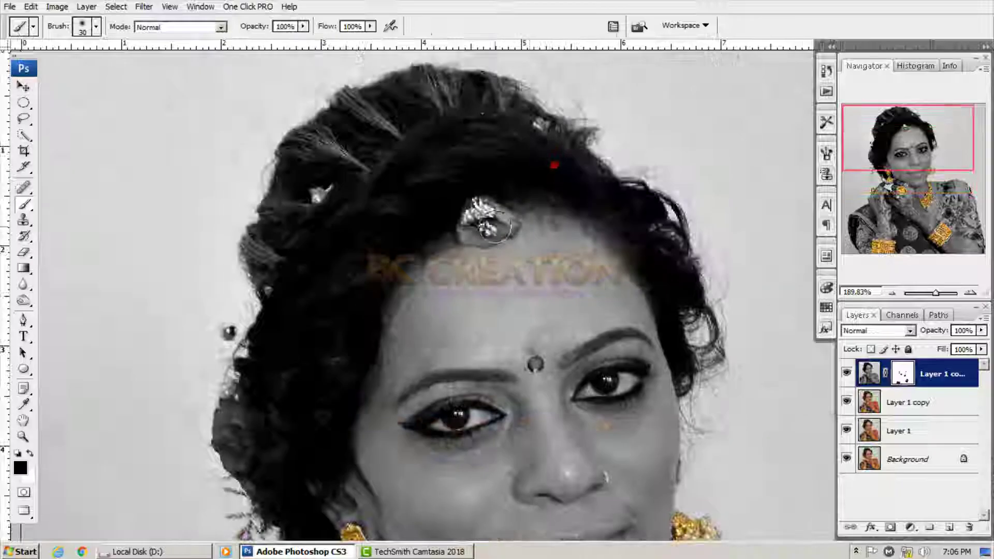
pyautogui.moveTo(484, 227); pyautogui.dragTo(494, 226)
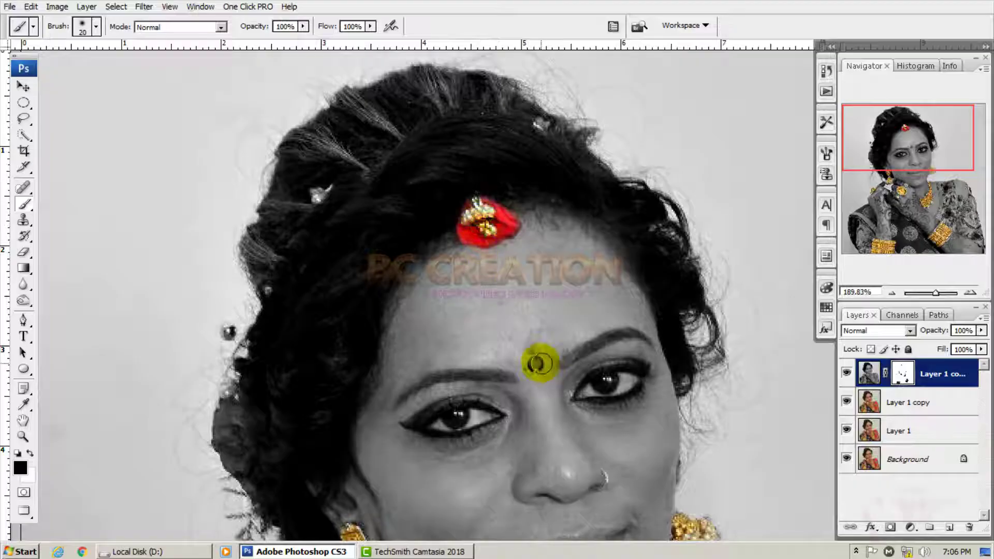
pyautogui.press('[')
pyautogui.click(536, 365)
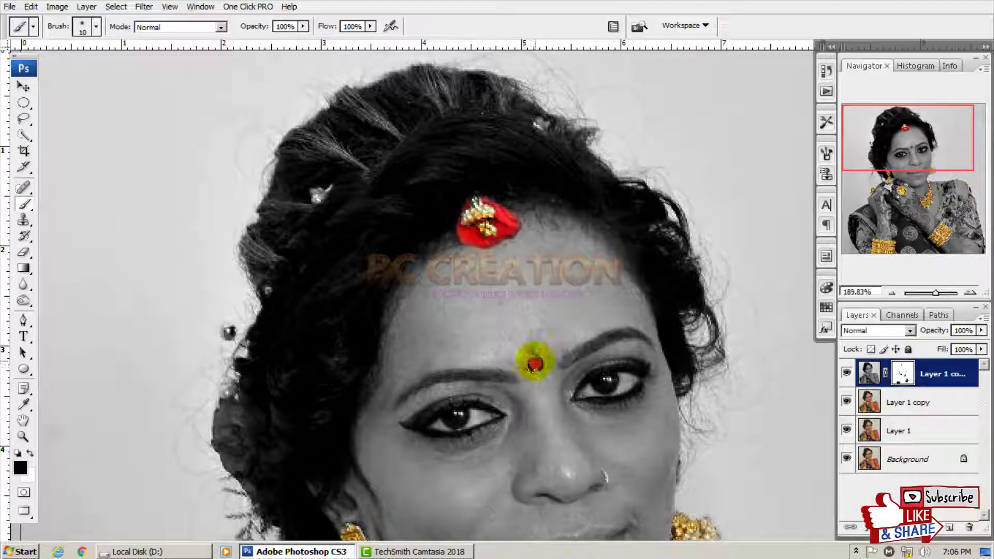
# - Zoom in on the nose and reduce the brush size to restore the nose ring's colour
pyautogui.moveTo(533, 365); pyautogui.dragTo(429, 187)
pyautogui.scroll(-3, 468, 333)
pyautogui.scroll(8, 480, 327)
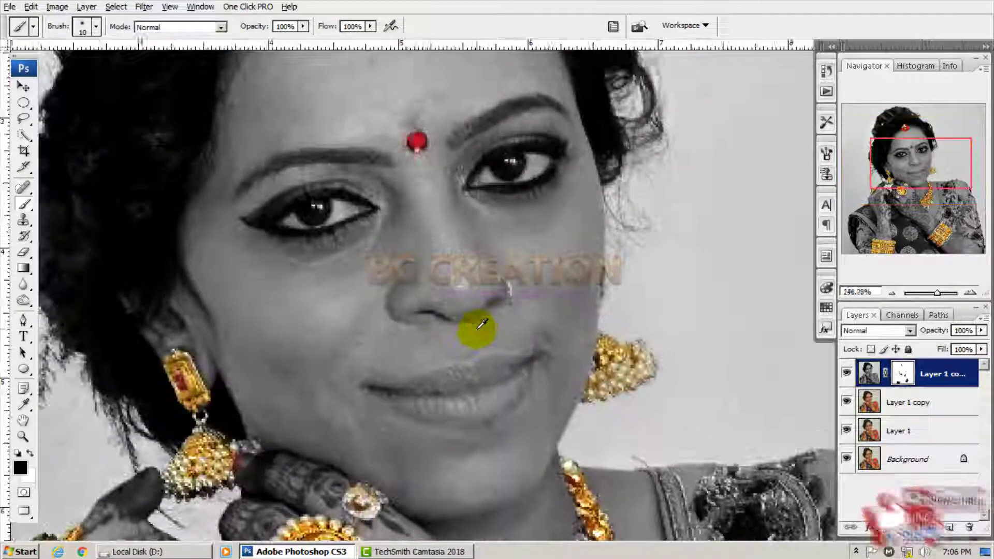
pyautogui.keyDown('alt'); pyautogui.click(532, 246); pyautogui.keyUp('alt')
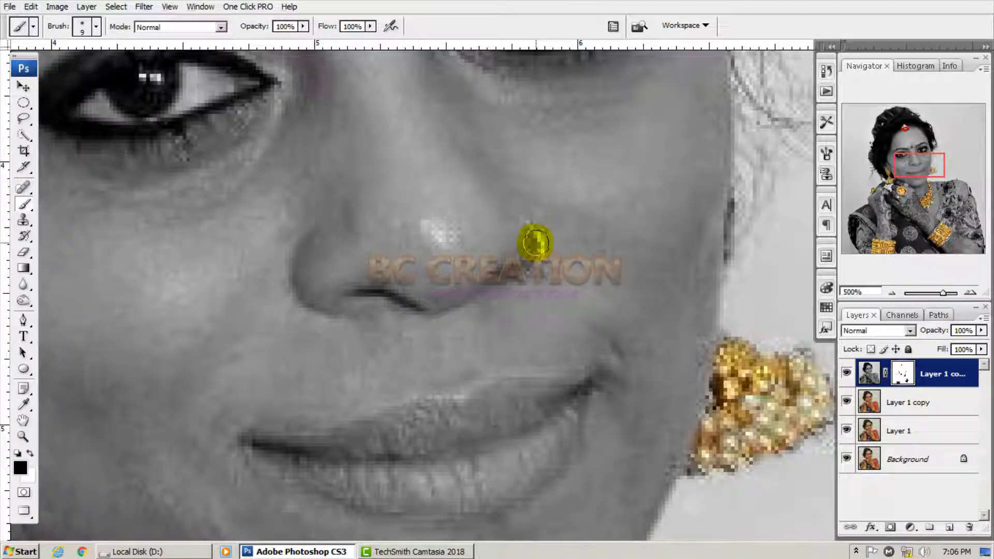
pyautogui.press('[')
pyautogui.press('[')
pyautogui.press('[')
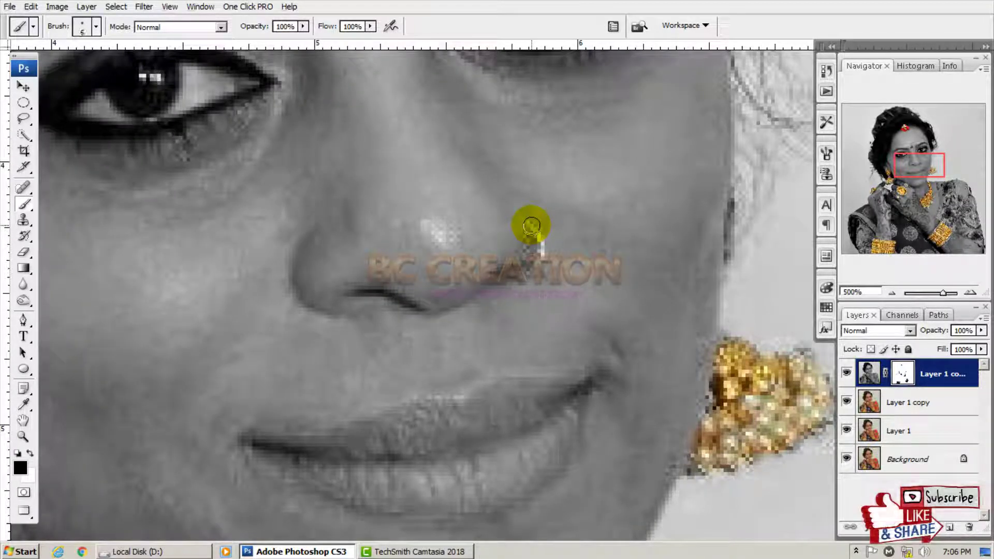
# - Run the FINISH action on the selectively coloured photo
pyautogui.scroll(-8, 533, 269)
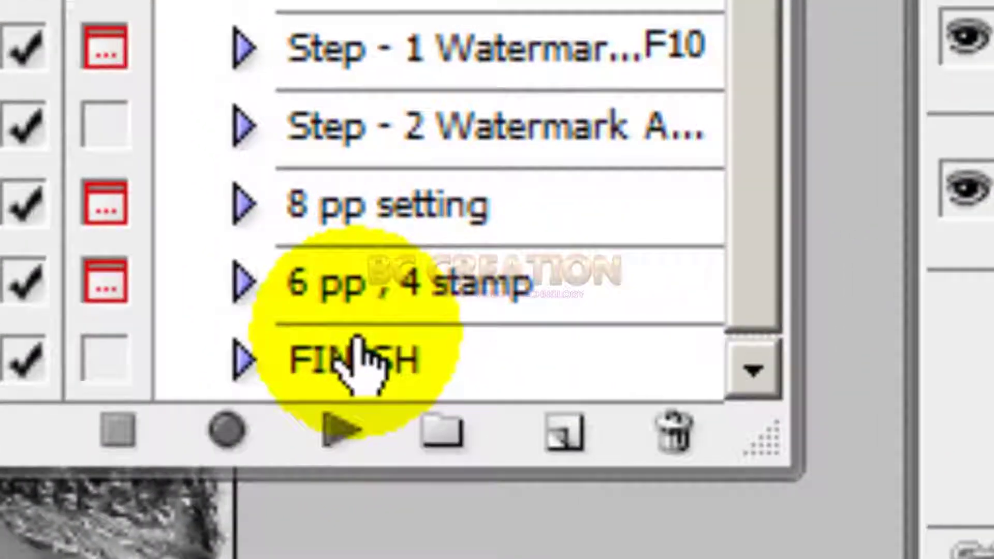
pyautogui.click(360, 363)
pyautogui.click(343, 431)
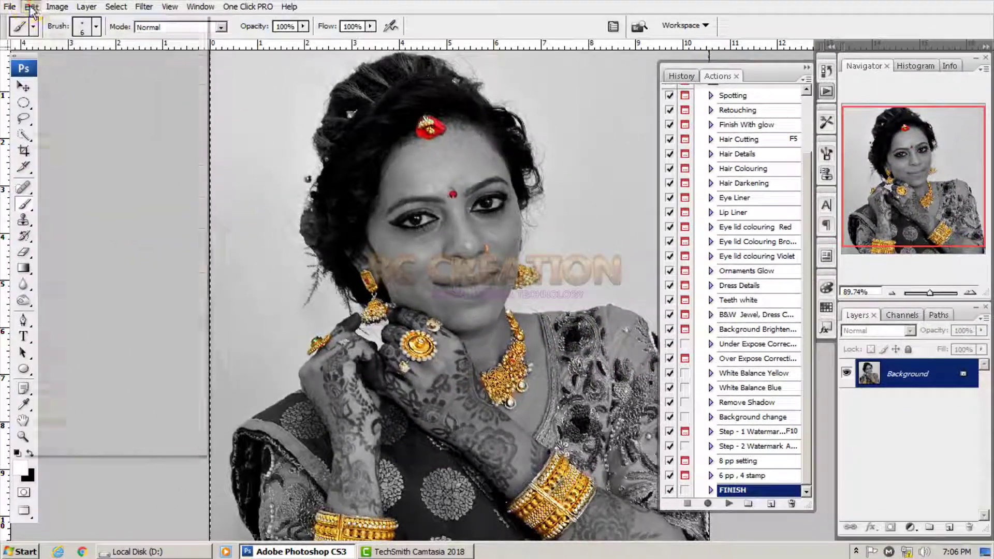
# - Copy the finished image, then paste it as a new layer over the restored original history snapshot
pyautogui.click(31, 6)
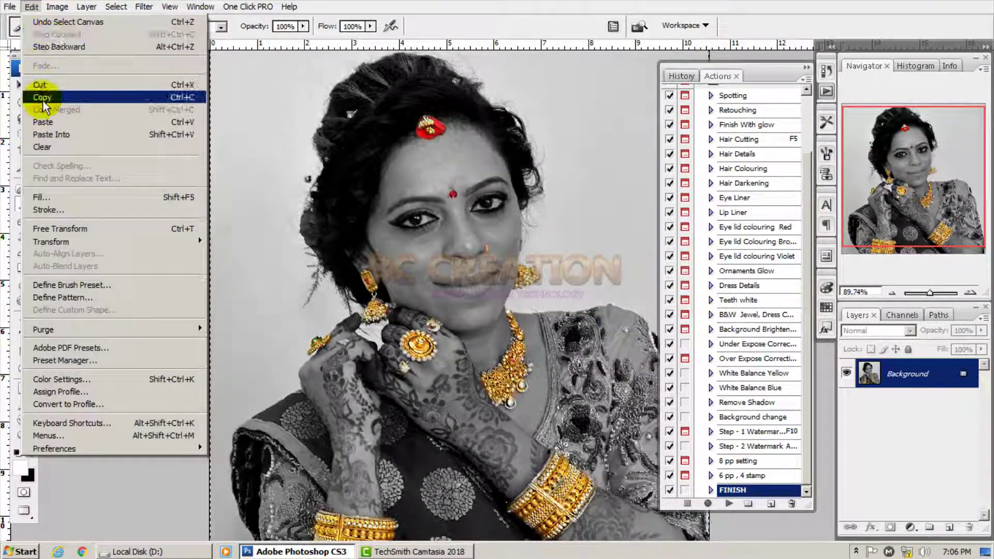
pyautogui.click(43, 98)
pyautogui.click(679, 77)
pyautogui.click(713, 99)
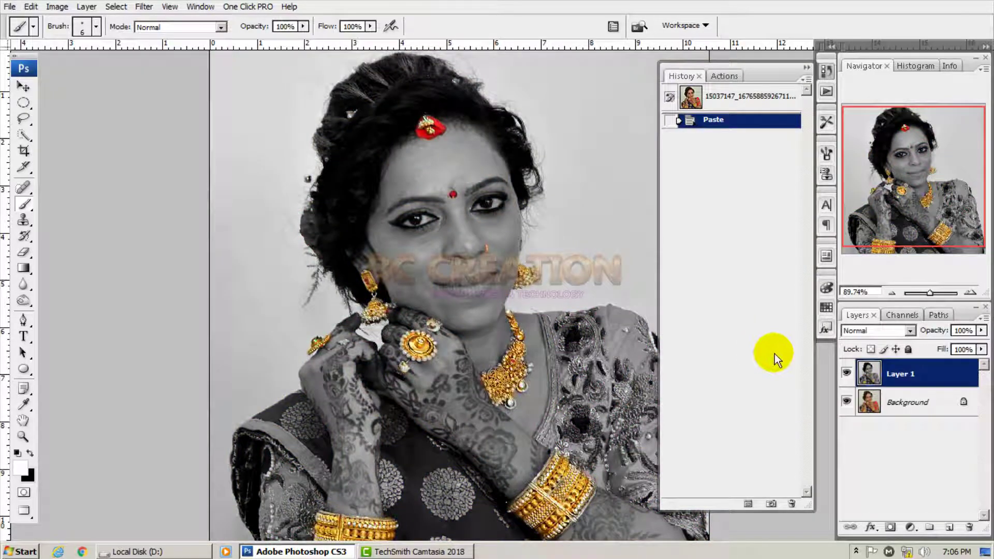
# - Toggle the pasted black-and-white layer's visibility to compare it with the original, then collapse the history list
pyautogui.click(853, 375)
pyautogui.click(850, 377)
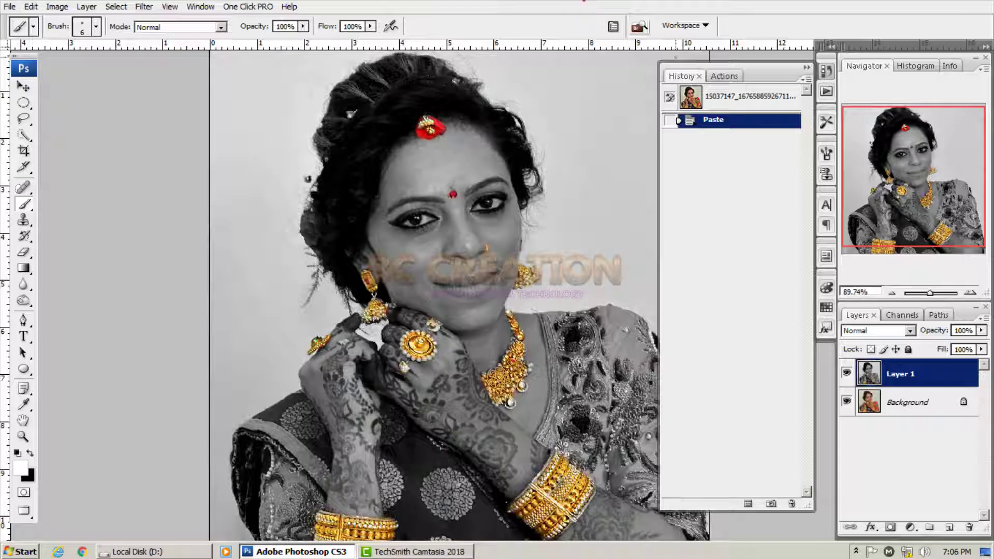
pyautogui.click(807, 69)
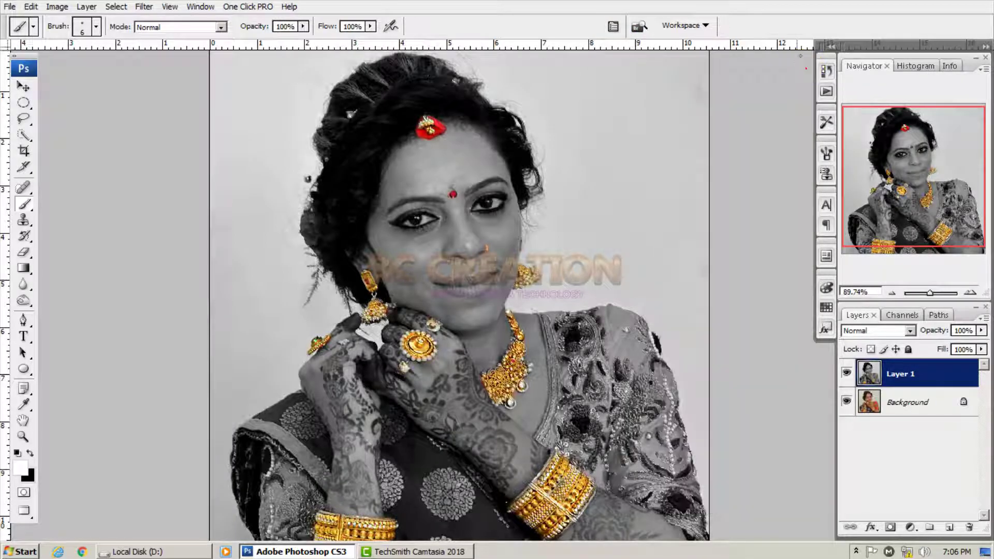